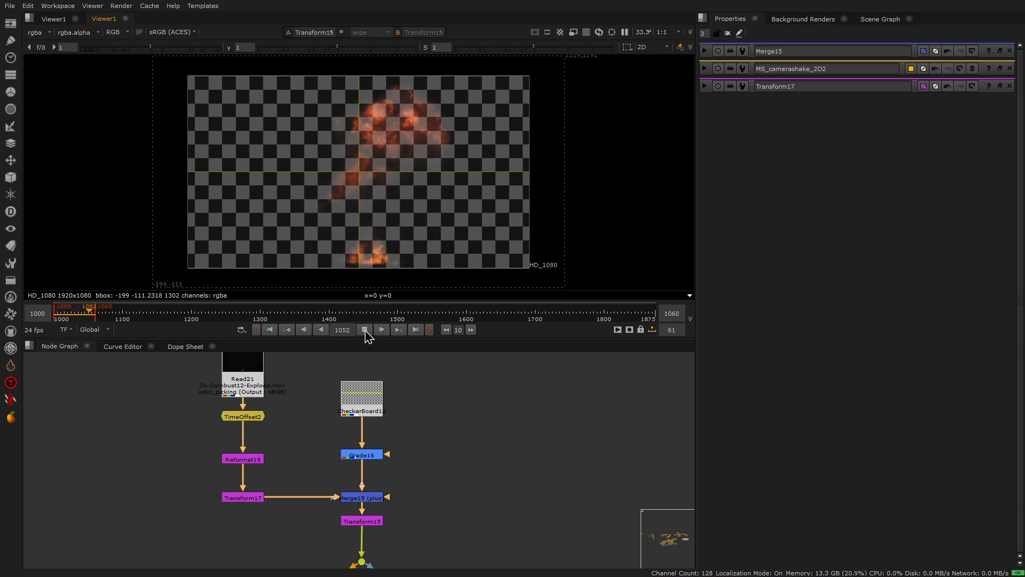
# Step: Return to the first frame, show Transform16's output in the viewer and open its properties
pyautogui.click(269, 329)
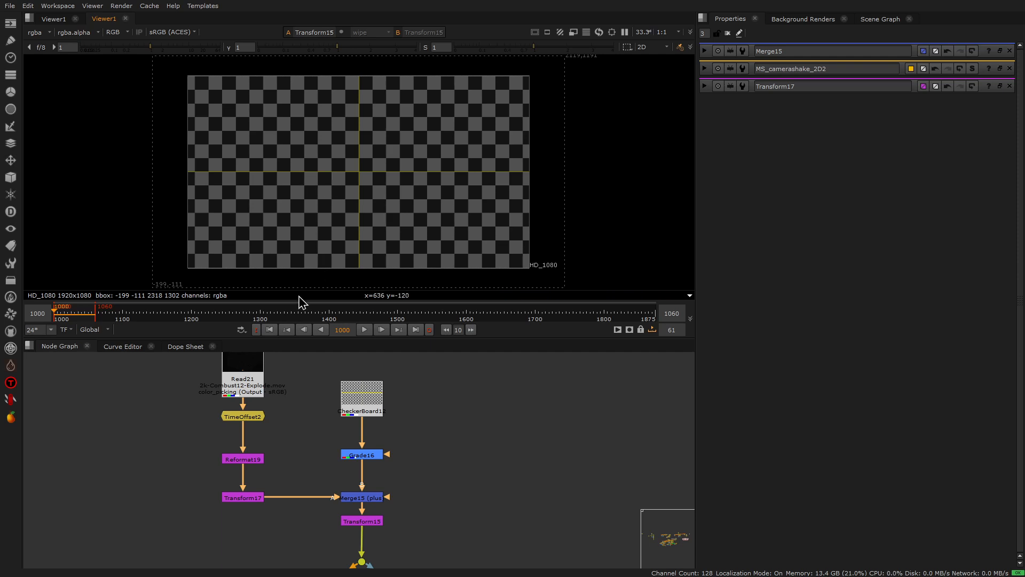
pyautogui.moveTo(406, 459); pyautogui.dragTo(418, 386, button='middle')
pyautogui.click(312, 529)
pyautogui.press('1')
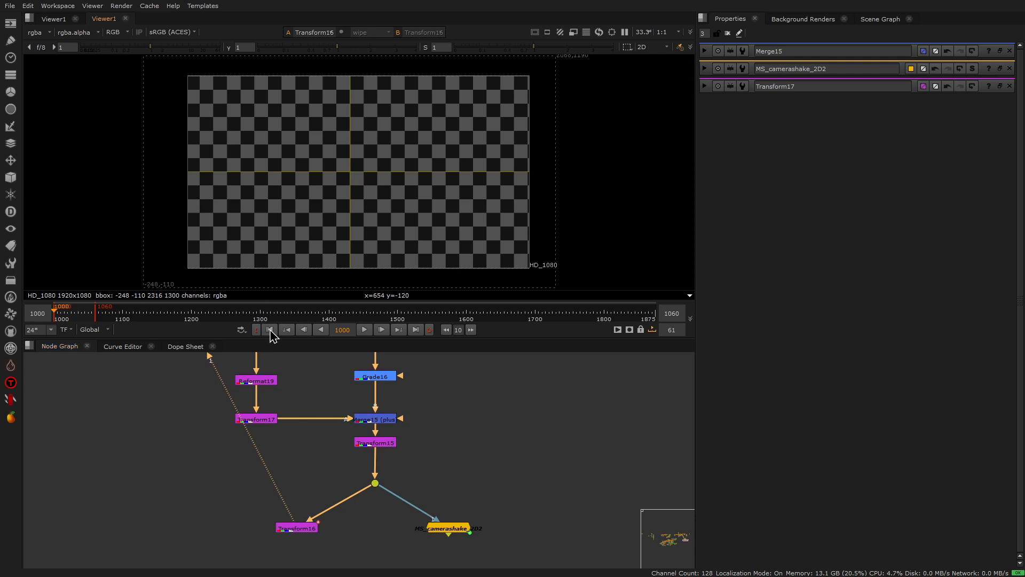
pyautogui.doubleClick(299, 530)
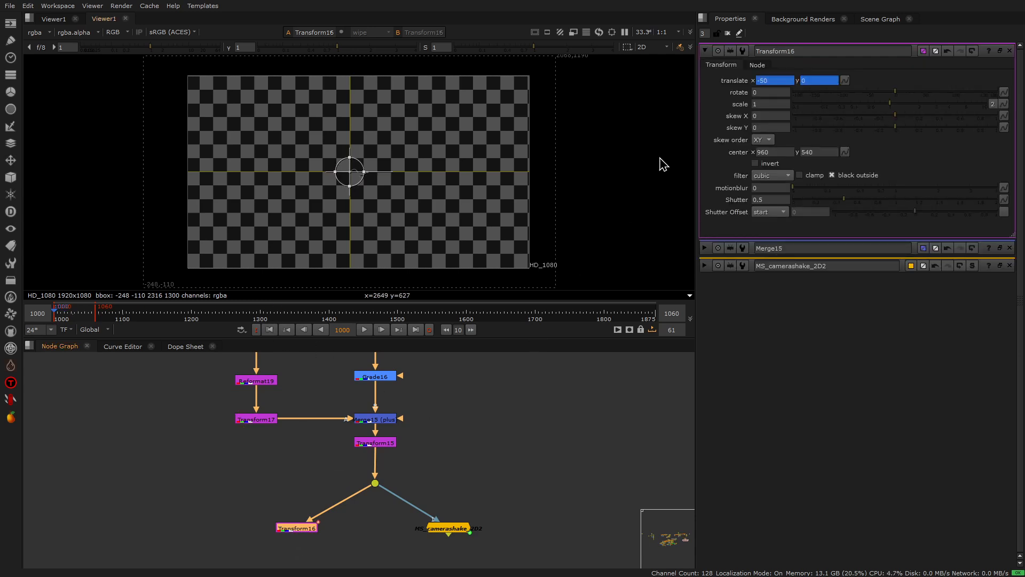
# Step: Play back Transform16's animated move over the explosion twice and return to the first frame
pyautogui.click(365, 333)
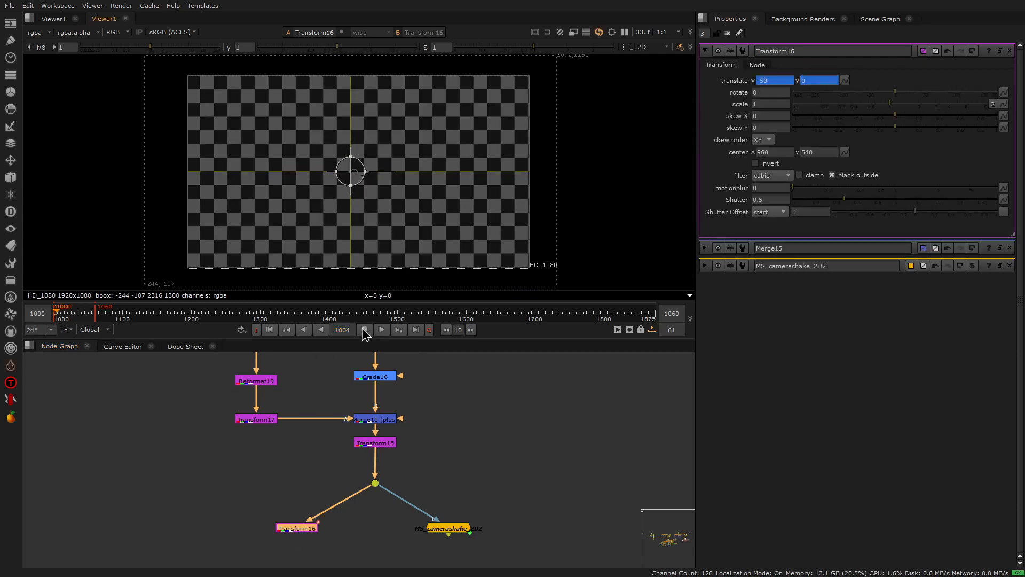
pyautogui.click(389, 356)
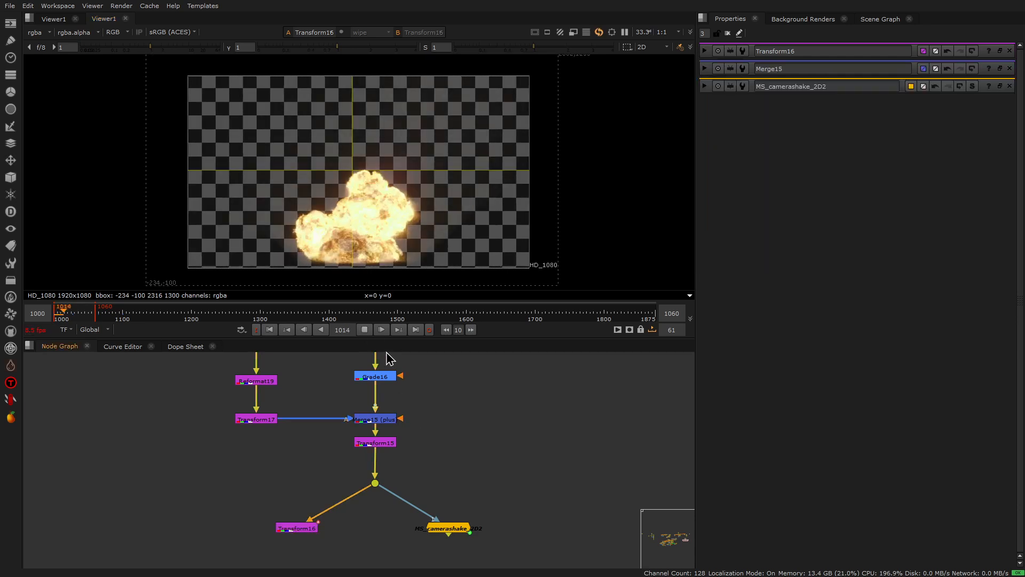
pyautogui.click(366, 329)
pyautogui.click(270, 330)
pyautogui.click(365, 330)
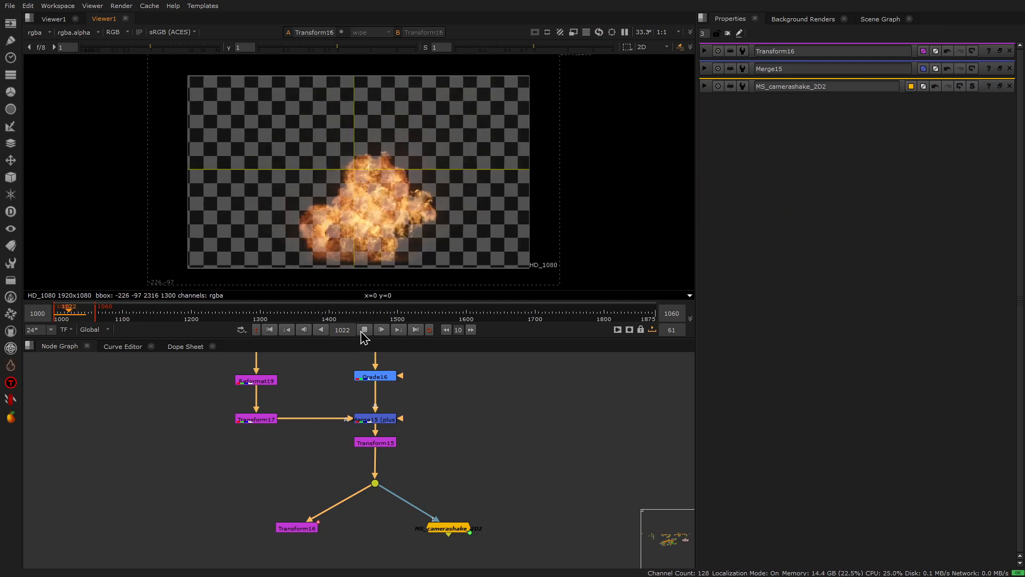
pyautogui.click(364, 330)
pyautogui.click(272, 330)
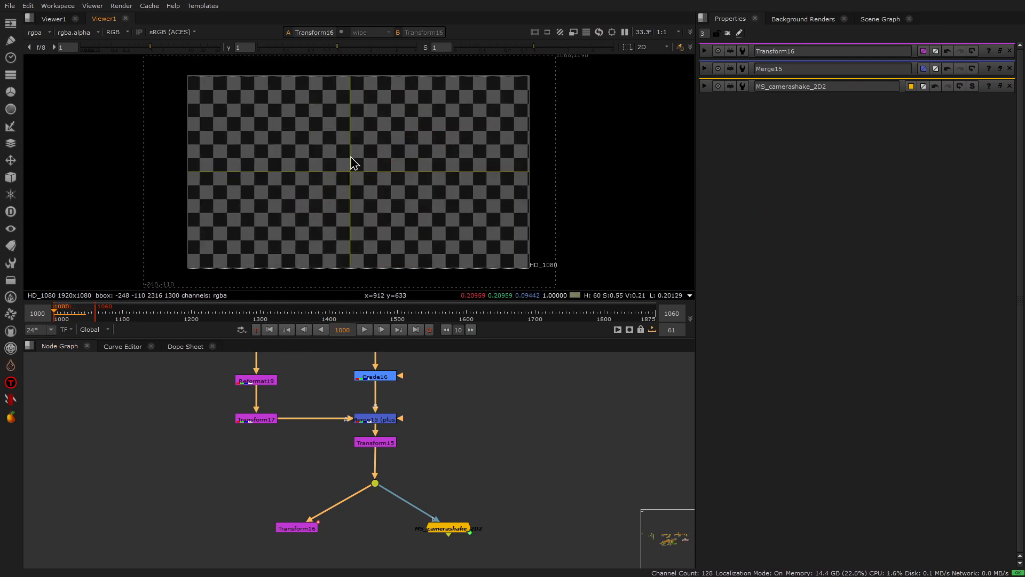
# Step: View MS_camerashake_2D2's output, play back its shake twice and return to the first frame
pyautogui.doubleClick(448, 529)
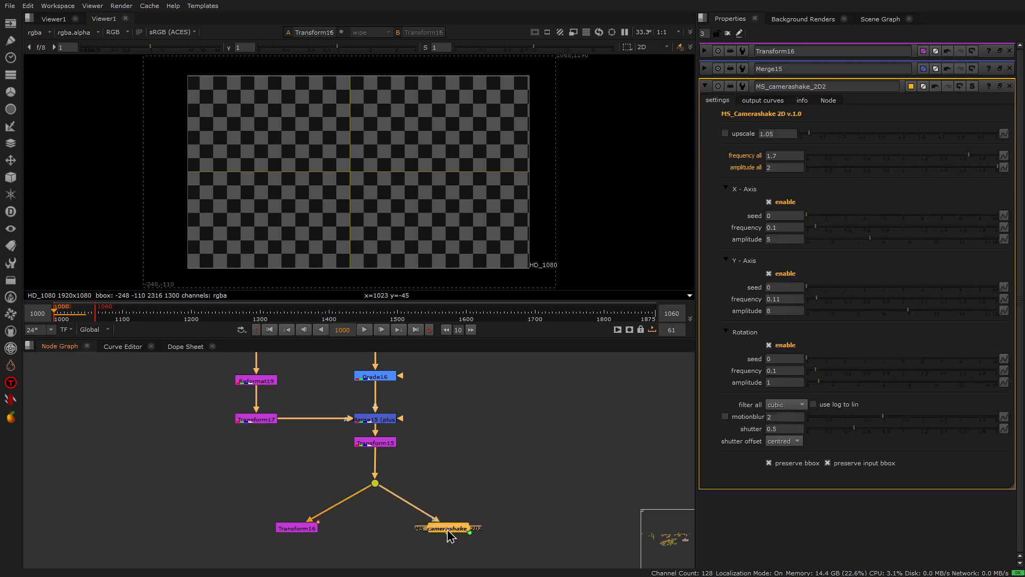
pyautogui.press('1')
pyautogui.click(364, 330)
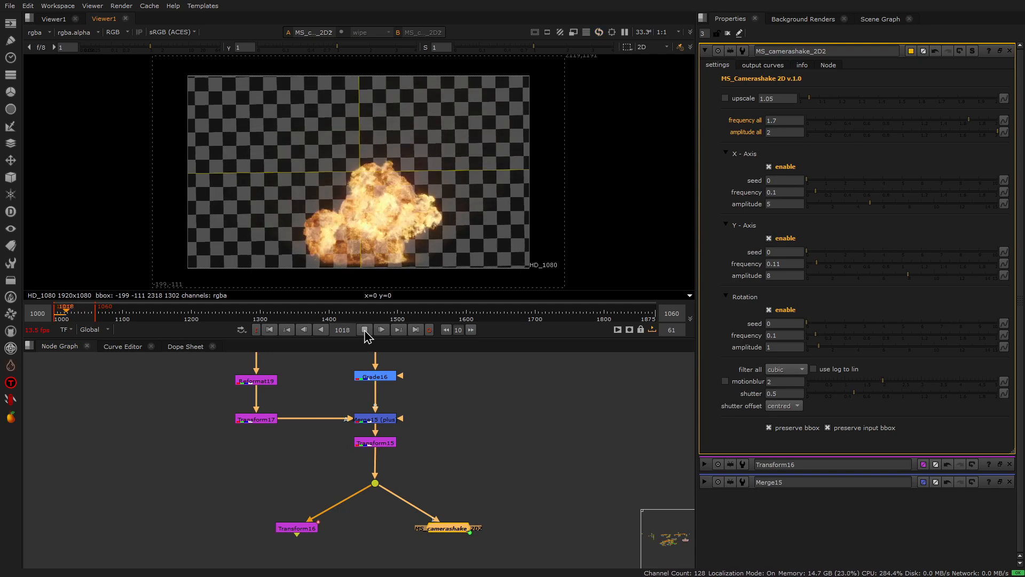
pyautogui.click(365, 330)
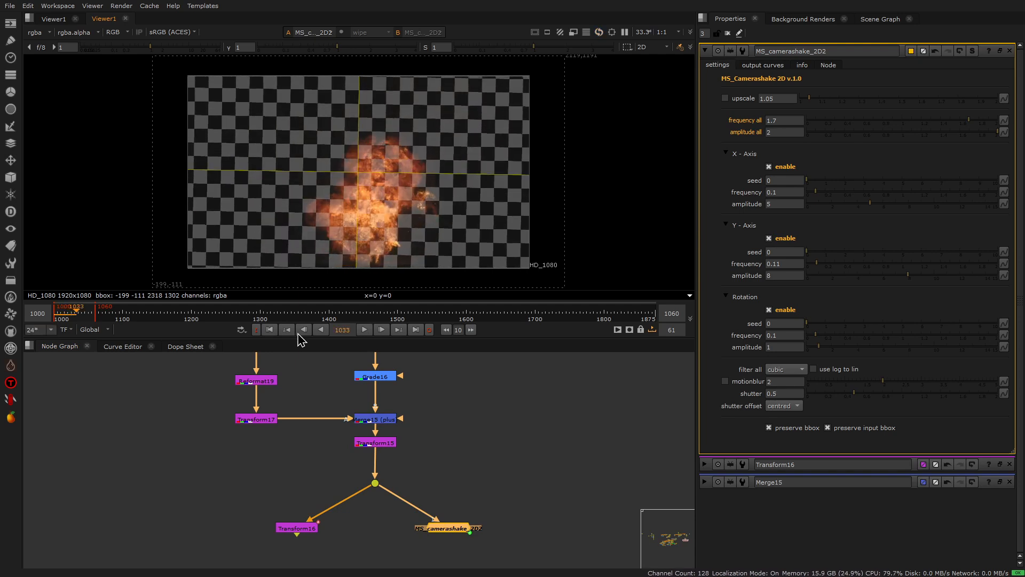
pyautogui.click(275, 330)
pyautogui.click(364, 330)
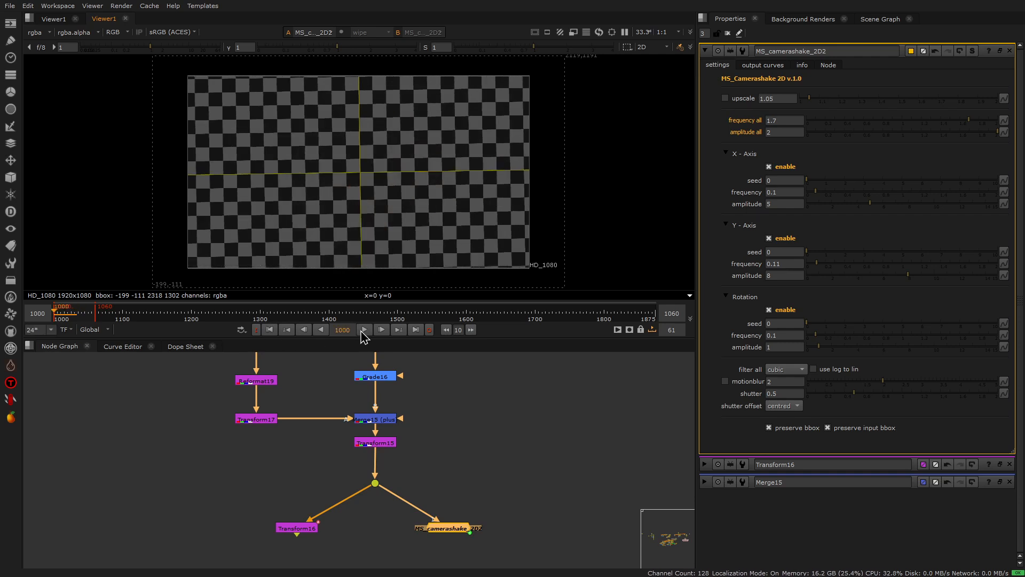
pyautogui.click(365, 330)
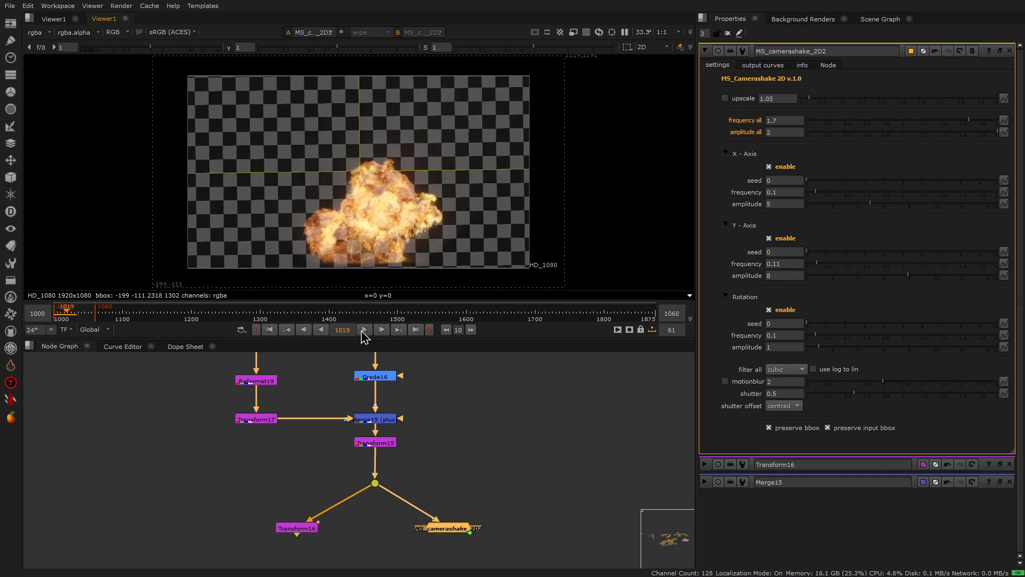
pyautogui.click(270, 329)
pyautogui.click(437, 460)
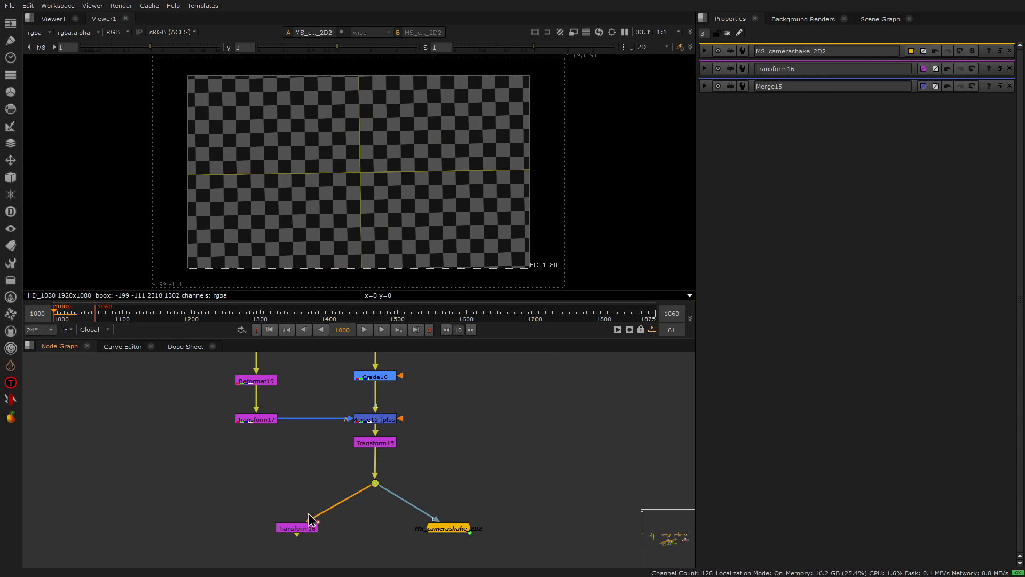
pyautogui.moveTo(263, 509); pyautogui.dragTo(518, 560)
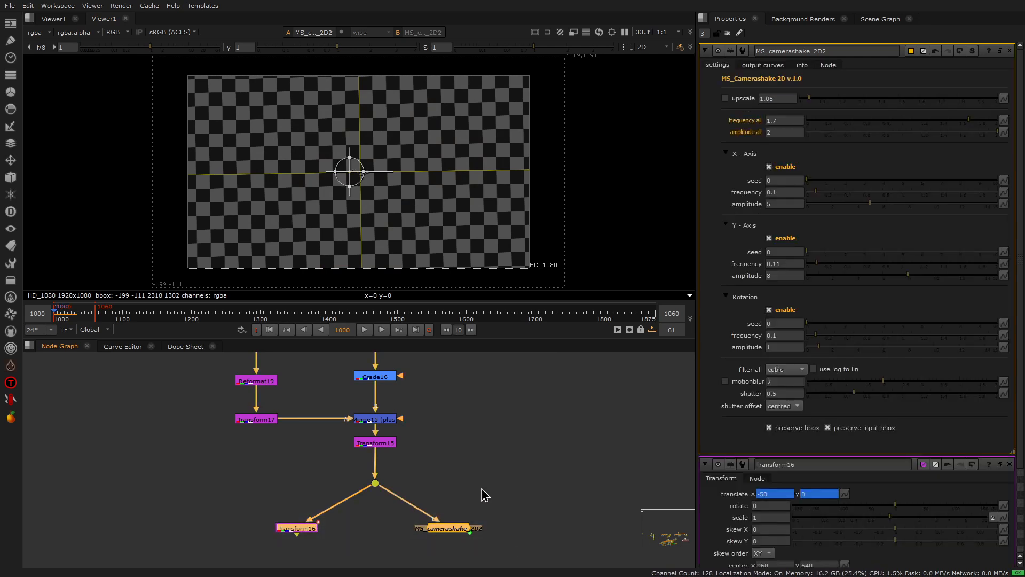
pyautogui.click(472, 463)
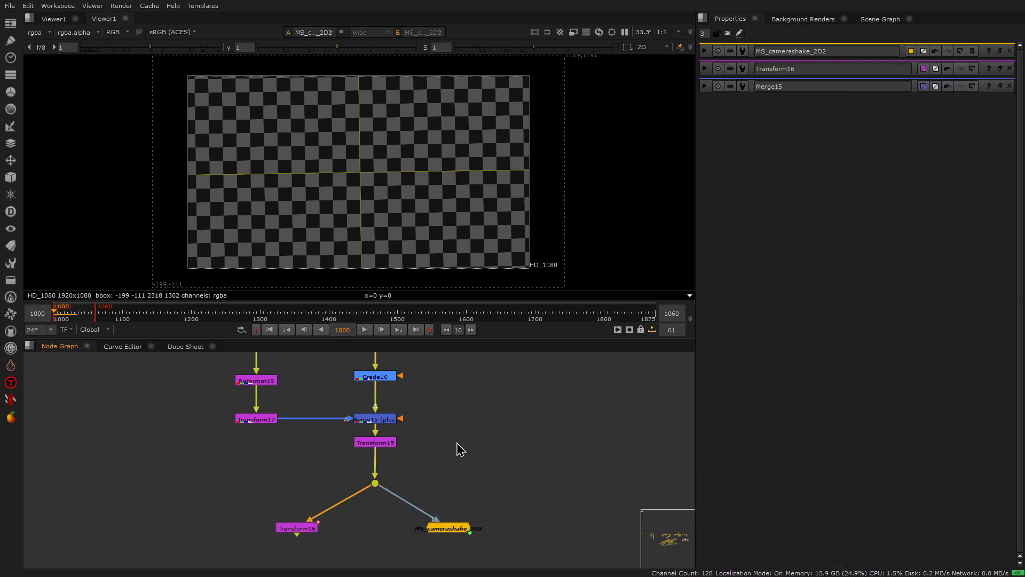
pyautogui.moveTo(270, 519); pyautogui.dragTo(487, 552)
pyautogui.click(501, 517)
pyautogui.moveTo(265, 514); pyautogui.dragTo(505, 548)
pyautogui.click(503, 498)
pyautogui.moveTo(268, 502); pyautogui.dragTo(491, 555)
pyautogui.click(490, 493)
# Step: Add an MS_blend_transforms node centred below the two transform branches, connect it to the dot under Transform15 and view its output
pyautogui.moveTo(421, 472); pyautogui.dragTo(426, 374, button='middle')
pyautogui.doubleClick(375, 519)
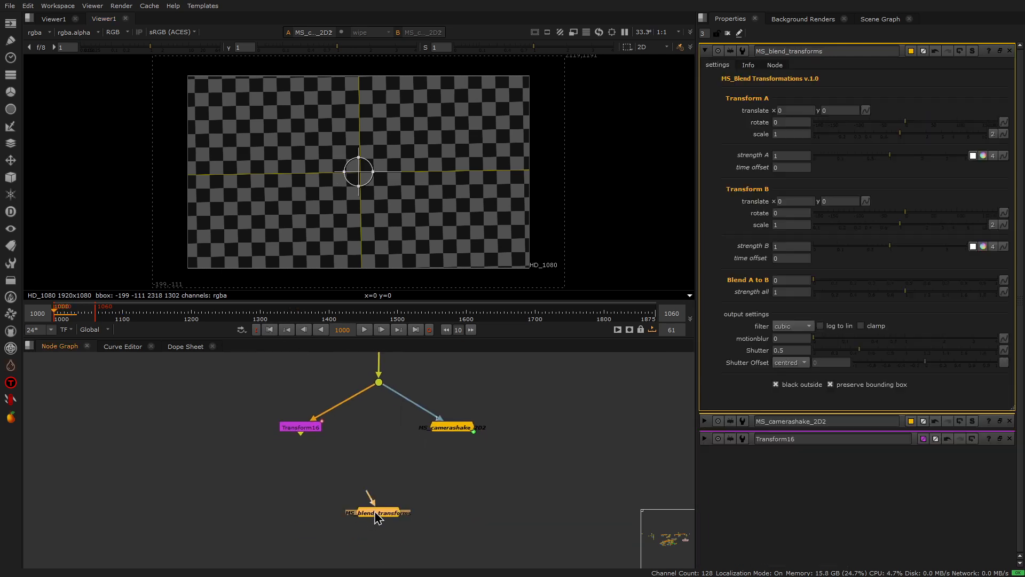
pyautogui.moveTo(377, 518); pyautogui.dragTo(374, 518)
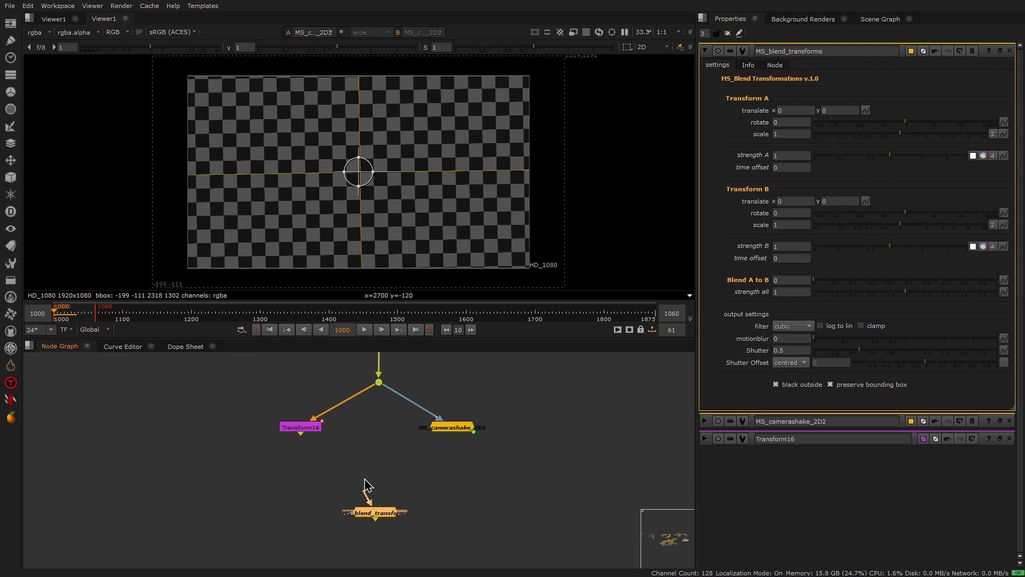
pyautogui.moveTo(365, 497); pyautogui.dragTo(379, 383)
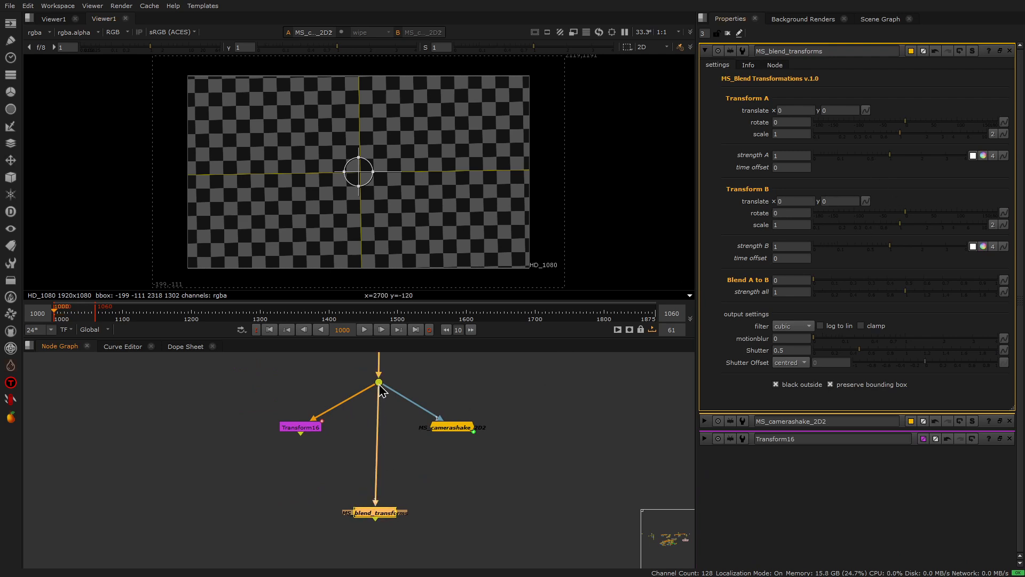
pyautogui.moveTo(372, 520); pyautogui.dragTo(381, 495)
pyautogui.press('1')
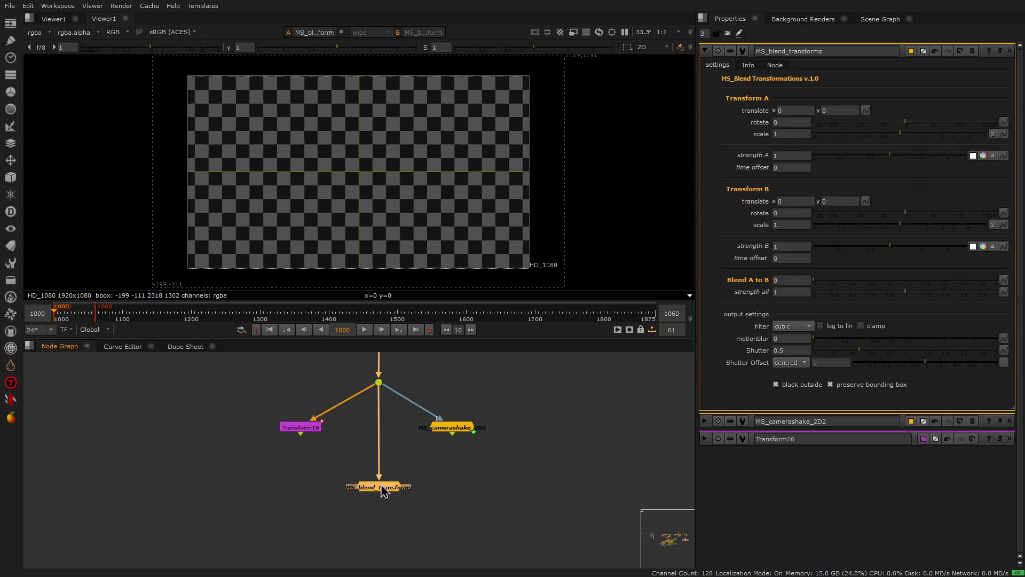
# Step: Play back the MS_blend_transforms output and return to the first frame
pyautogui.moveTo(261, 399); pyautogui.dragTo(501, 458)
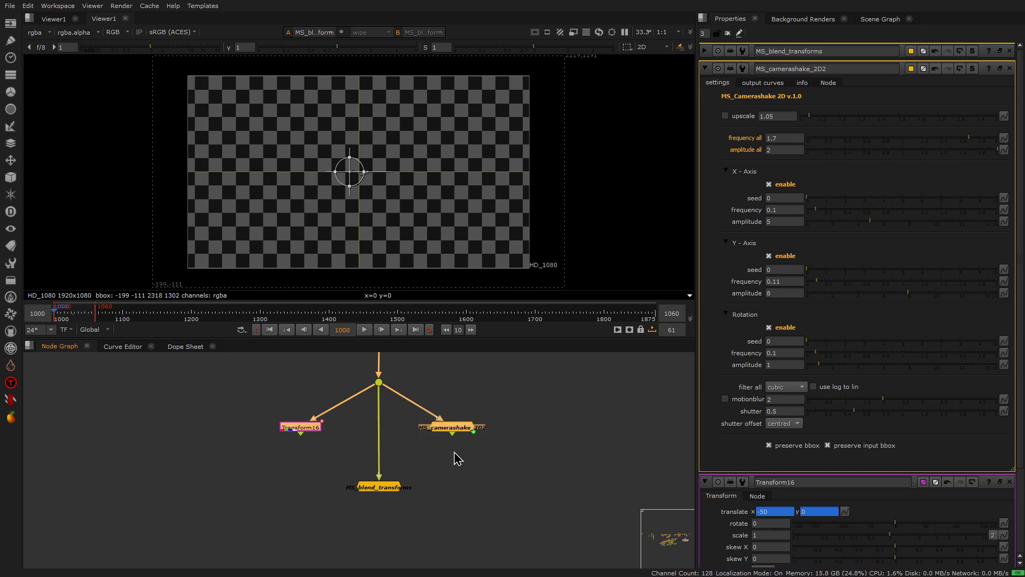
pyautogui.click(454, 451)
pyautogui.moveTo(396, 415); pyautogui.dragTo(398, 448, button='middle')
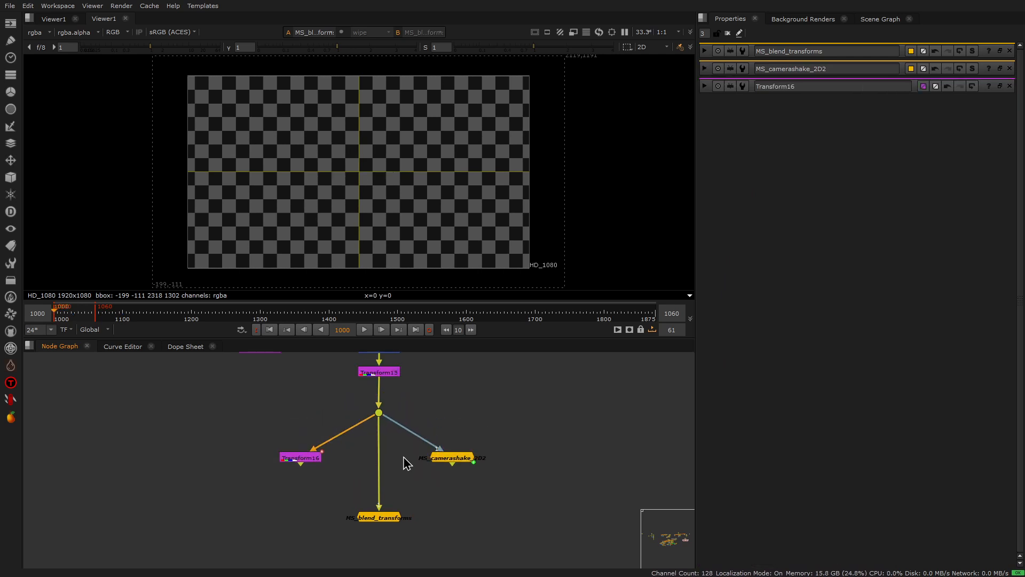
pyautogui.scroll(2, 393, 451)
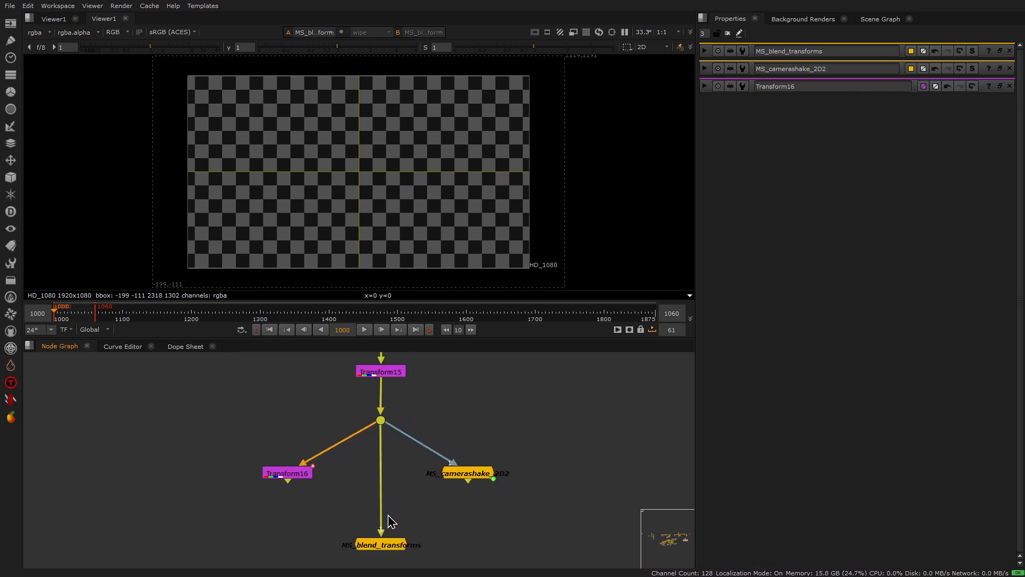
pyautogui.click(390, 550)
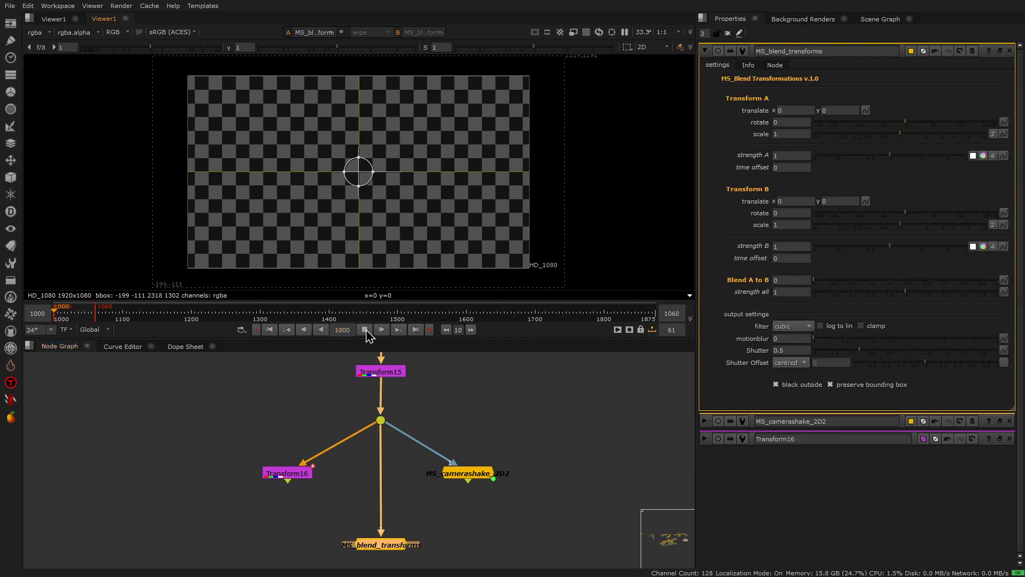
pyautogui.click(365, 330)
pyautogui.click(270, 330)
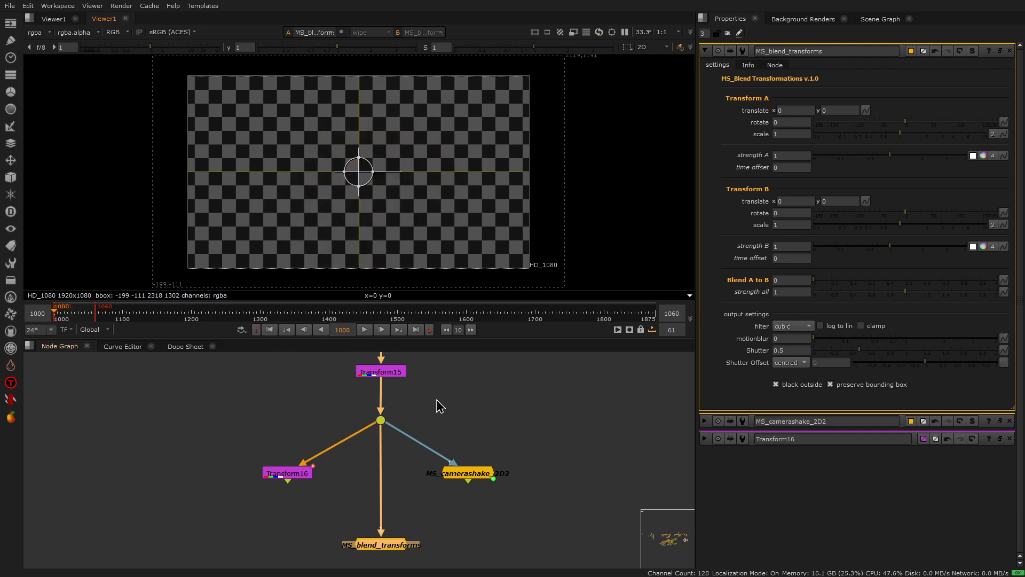
# Step: Open Transform16's and MS_camerashake_2D2's properties as floating windows alongside the docked MS_blend_transforms settings
pyautogui.moveTo(251, 462); pyautogui.dragTo(342, 508)
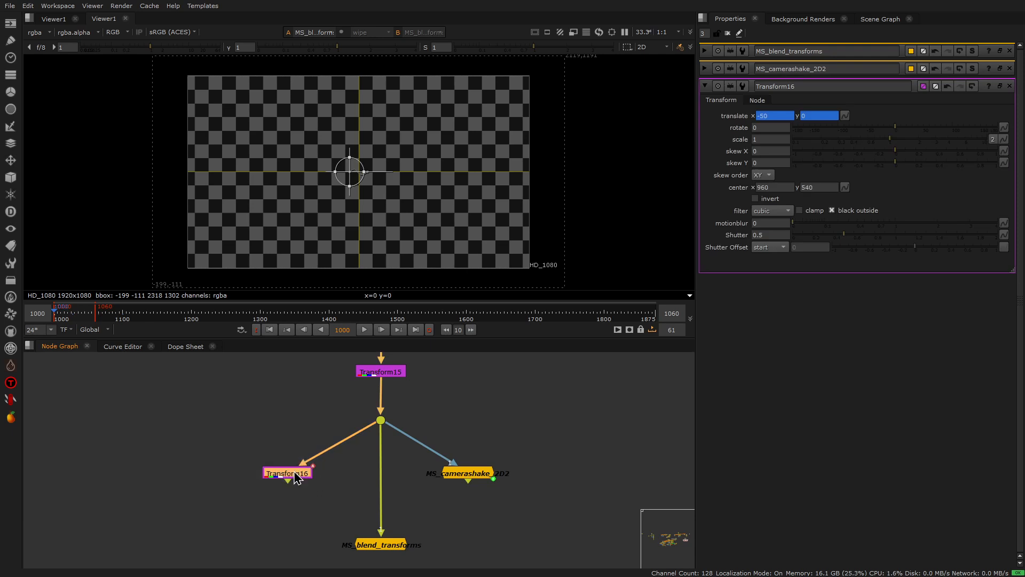
pyautogui.doubleClick(392, 544)
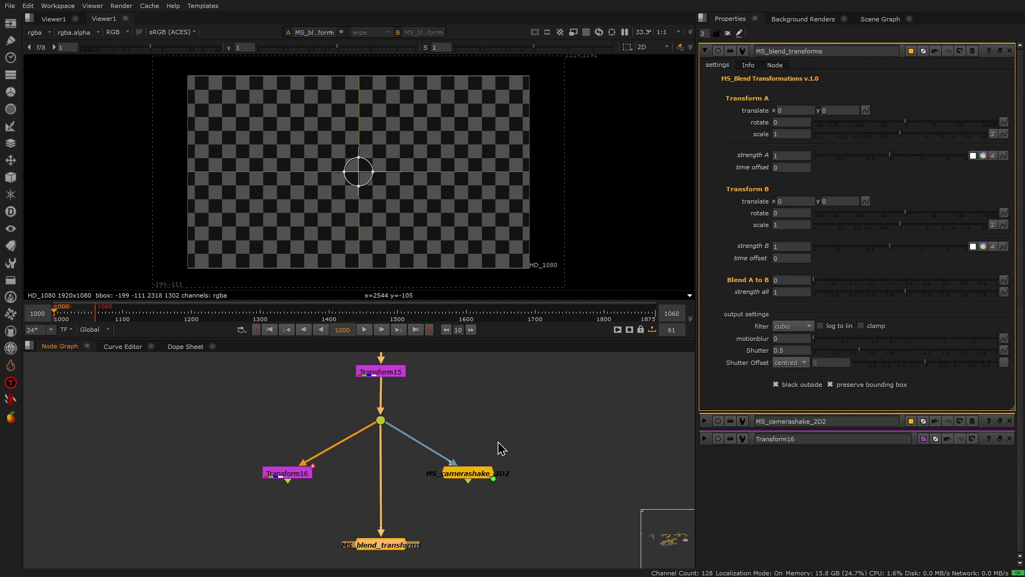
pyautogui.doubleClick(288, 475)
pyautogui.moveTo(422, 337); pyautogui.dragTo(165, 118)
pyautogui.doubleClick(473, 477)
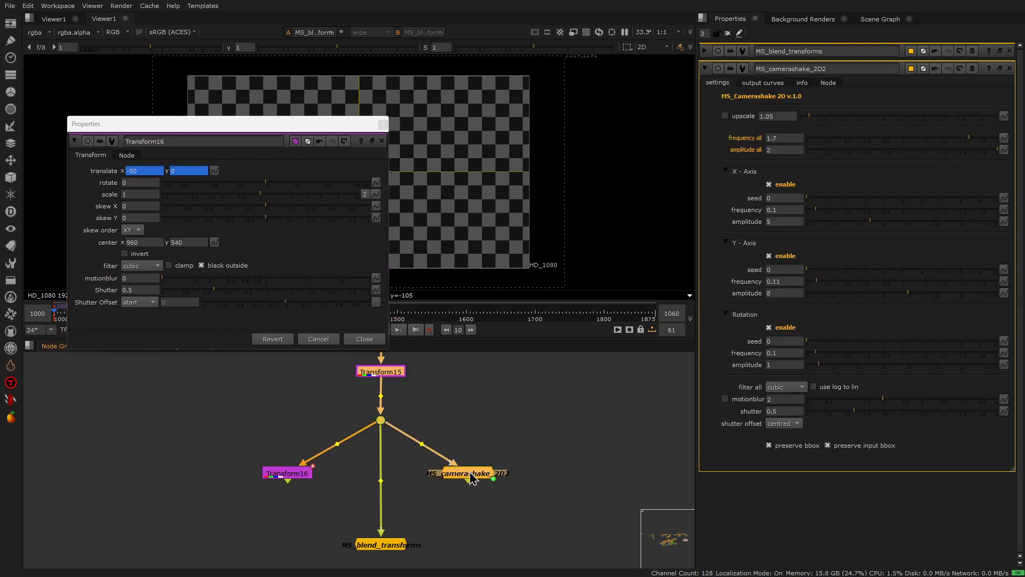
pyautogui.moveTo(371, 129); pyautogui.dragTo(579, 85)
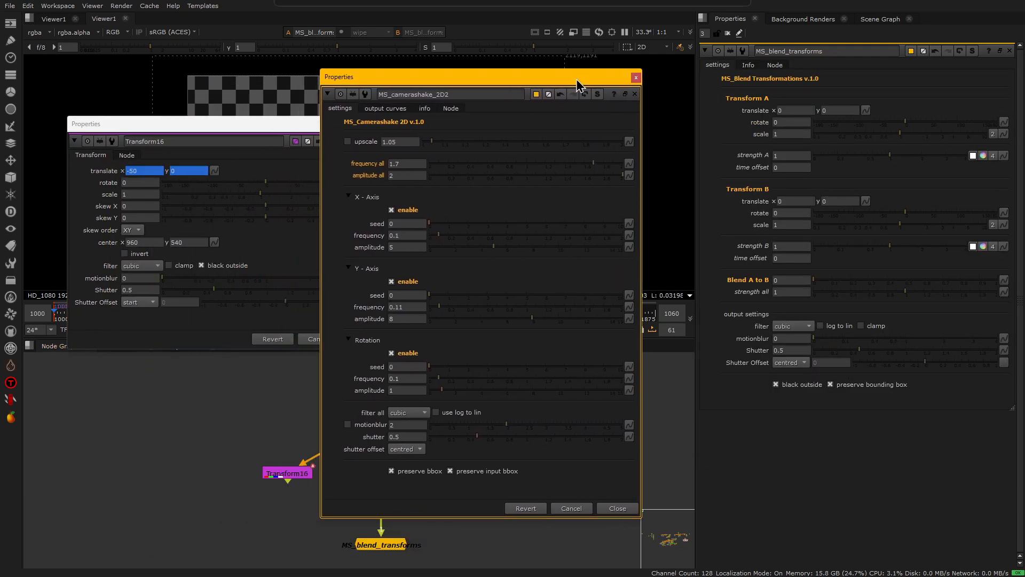
pyautogui.click(393, 550)
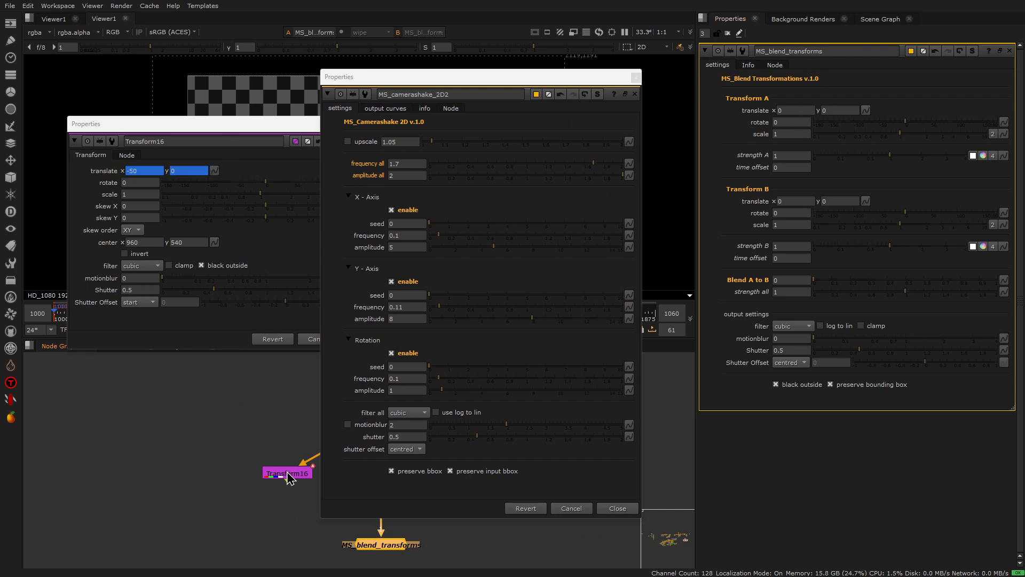
# Step: Link Transform A's translate in MS_blend_transforms to Transform16's translate and close Transform16's properties
pyautogui.keyDown('ctrl'); pyautogui.moveTo(215, 169); pyautogui.dragTo(867, 109); pyautogui.keyUp('ctrl')
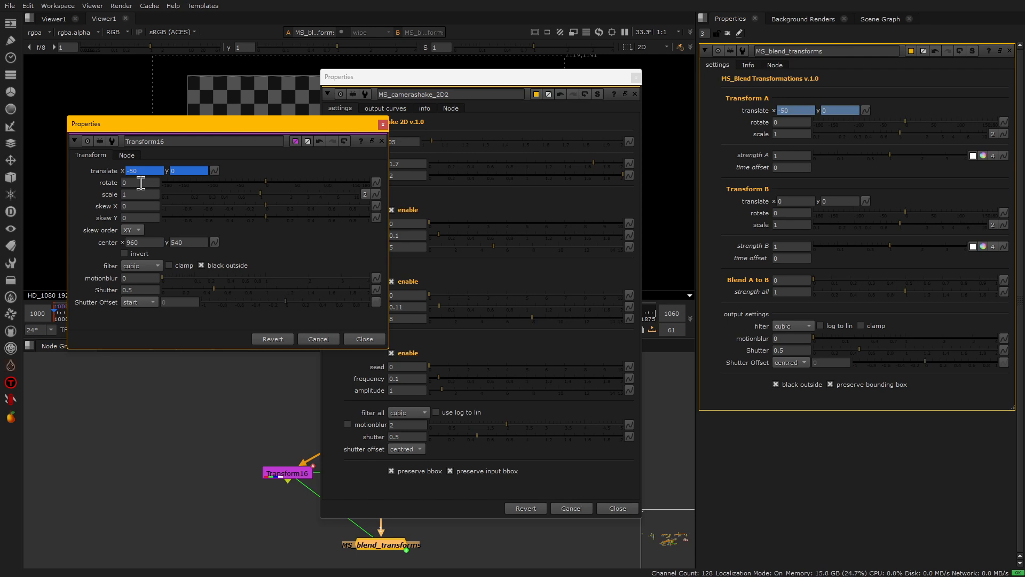
pyautogui.click(383, 124)
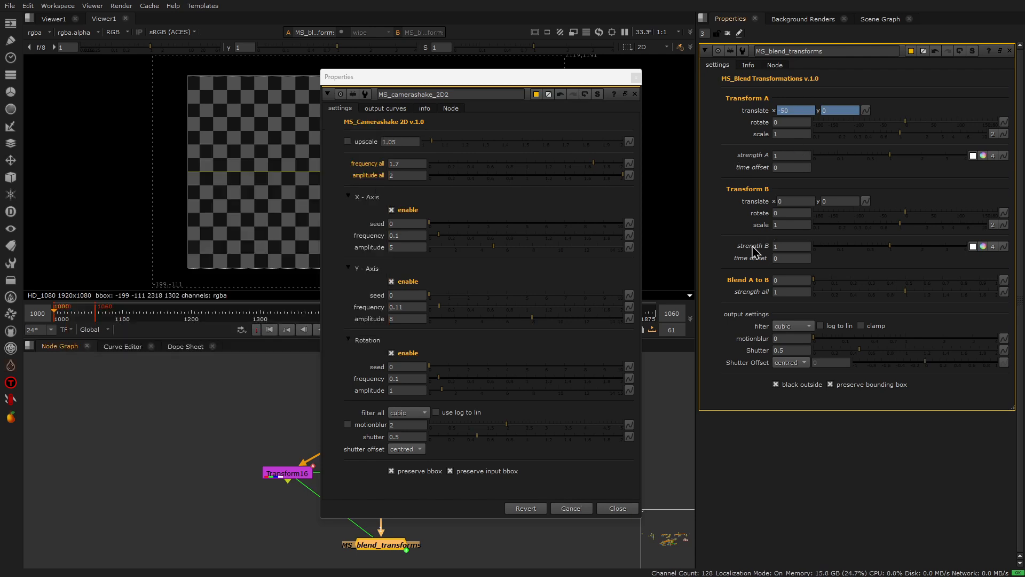
# Step: Link Transform B's translate and rotate to MS_camerashake_2D2's output curves, close its properties and view MS_blend_transforms
pyautogui.click(392, 109)
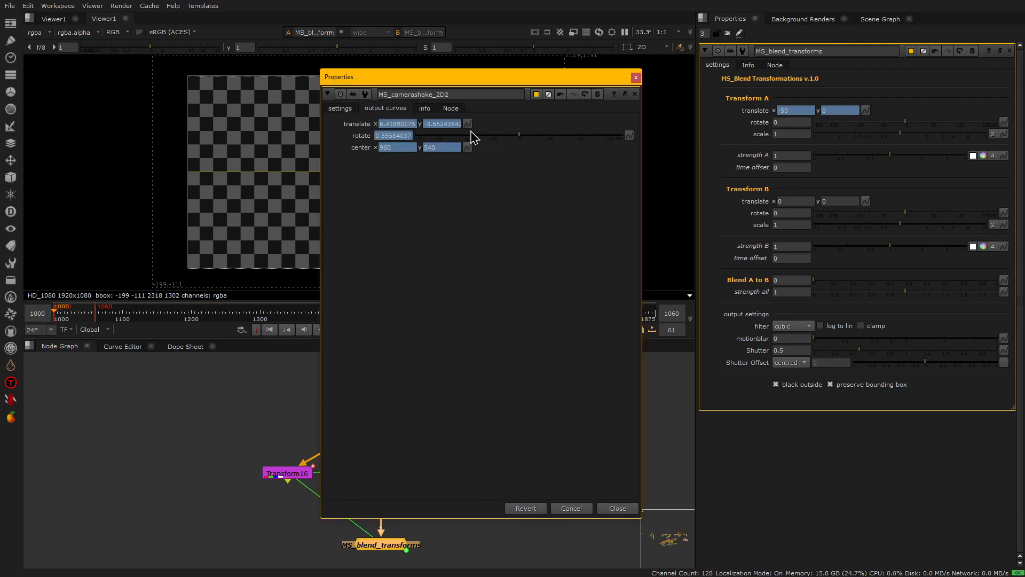
pyautogui.keyDown('ctrl'); pyautogui.moveTo(466, 122); pyautogui.dragTo(854, 201); pyautogui.keyUp('ctrl')
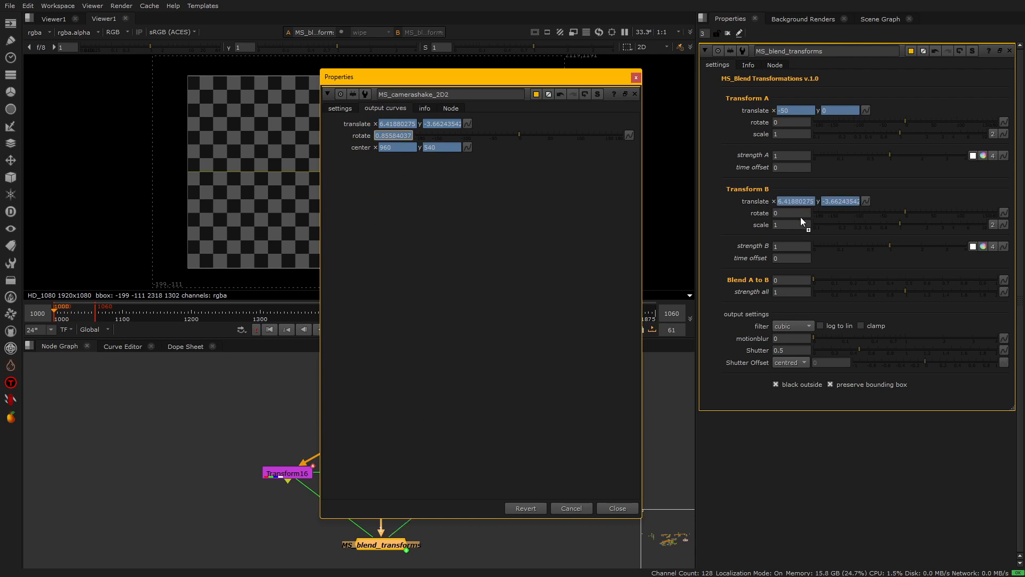
pyautogui.click(637, 78)
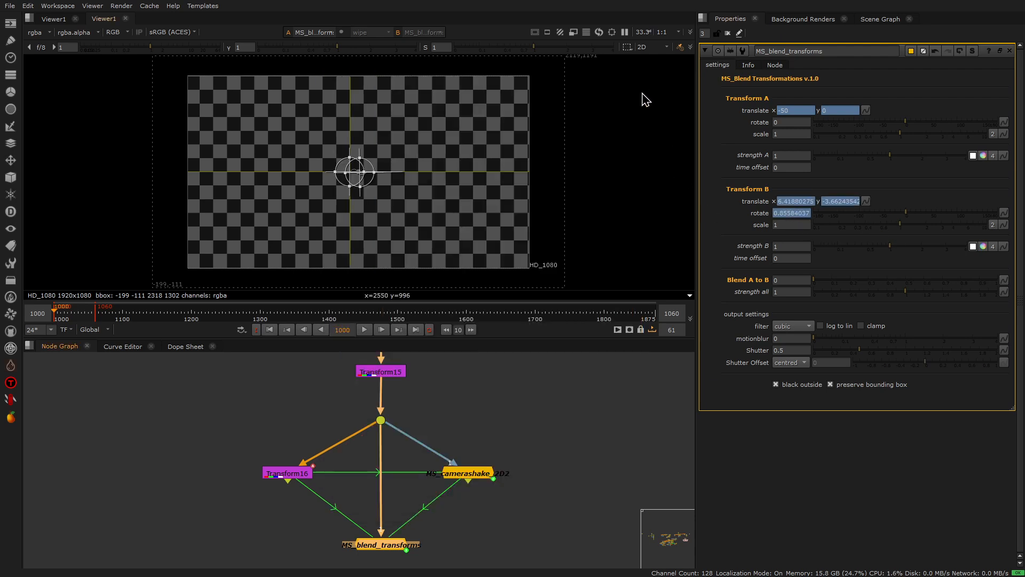
pyautogui.press('1')
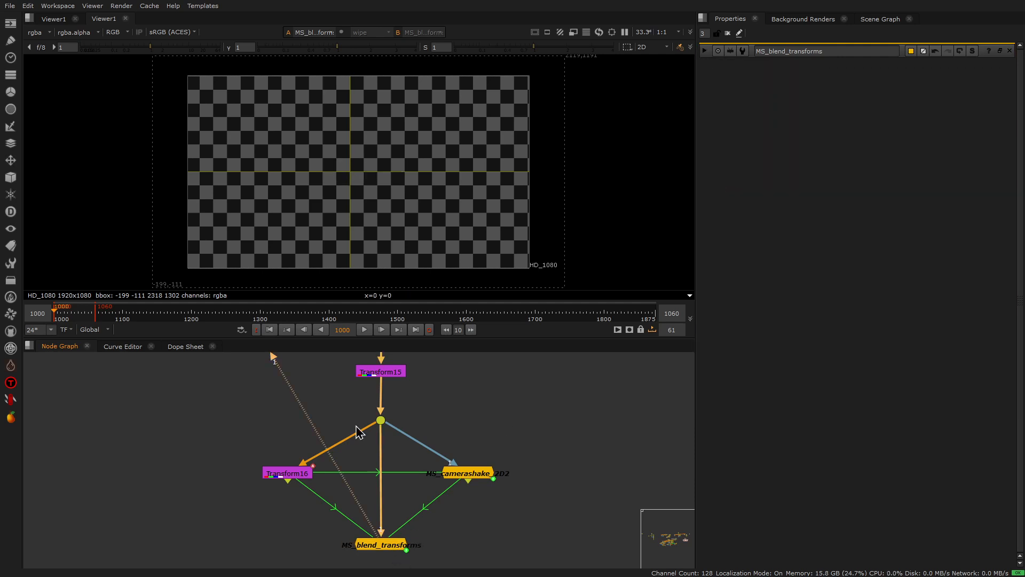
# Step: Open MS_blend_transforms' settings, play back the output with Blend A to B at 0 and return to the first frame
pyautogui.doubleClick(389, 545)
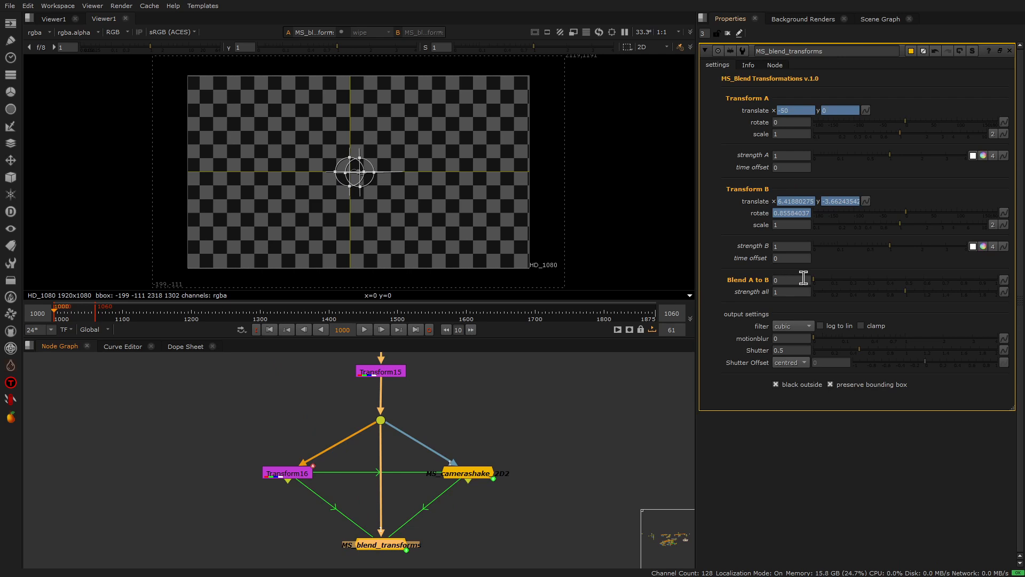
pyautogui.click(371, 329)
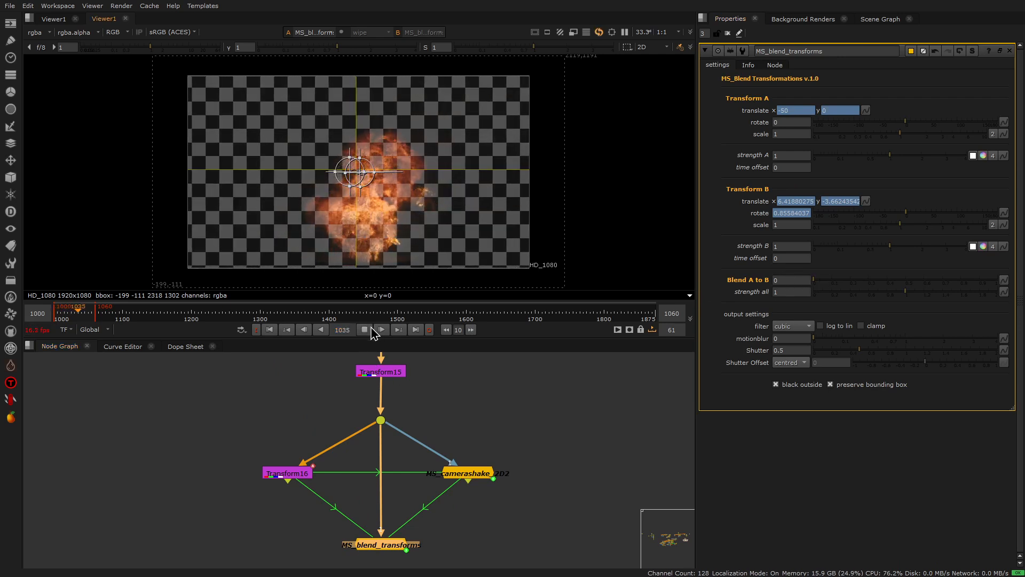
pyautogui.click(366, 329)
pyautogui.click(270, 331)
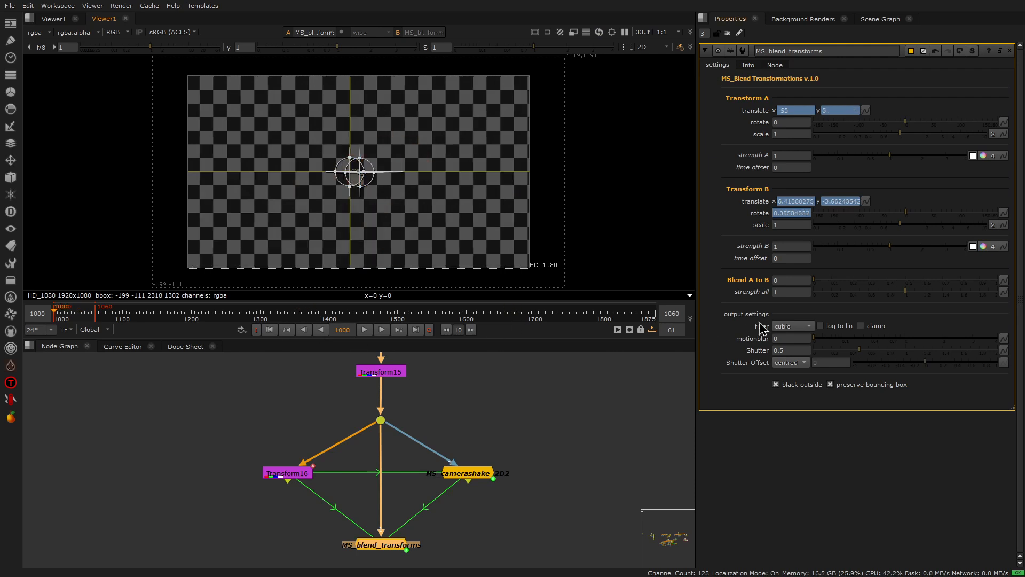
# Step: Set Blend A to B to 1, play back the output and return to the first frame
pyautogui.moveTo(817, 284); pyautogui.dragTo(998, 283)
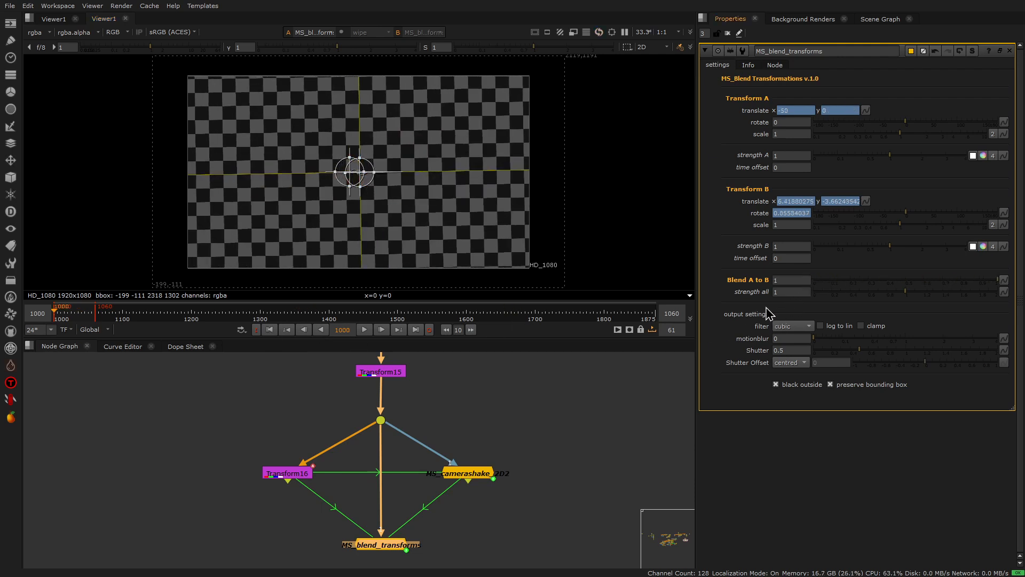
pyautogui.click(364, 330)
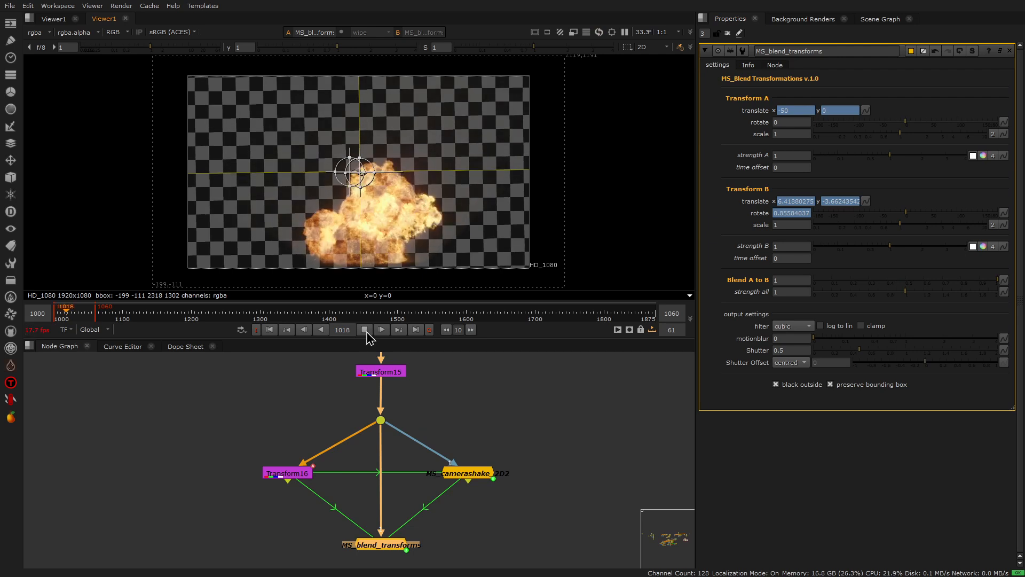
pyautogui.click(365, 330)
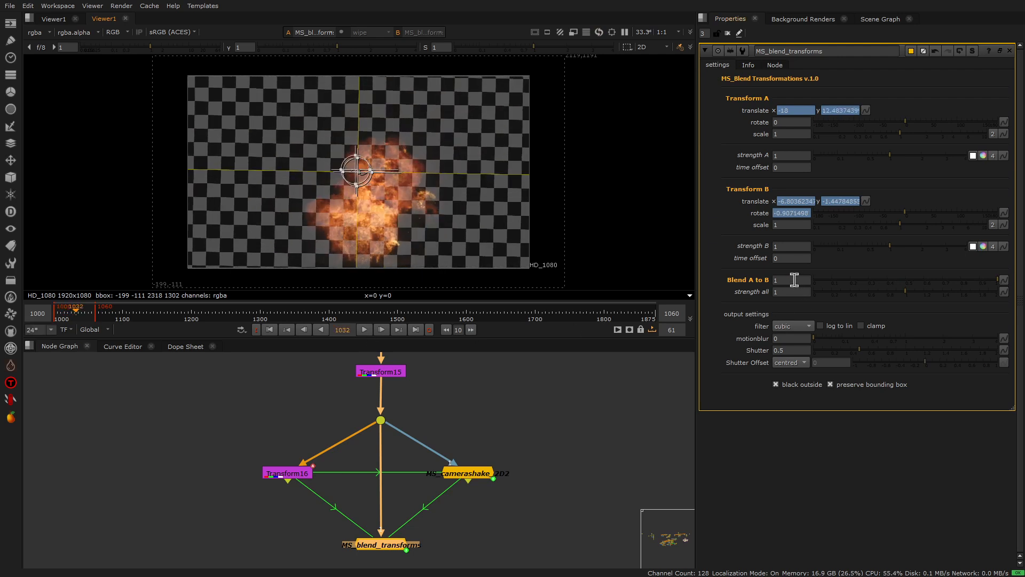
pyautogui.click(270, 330)
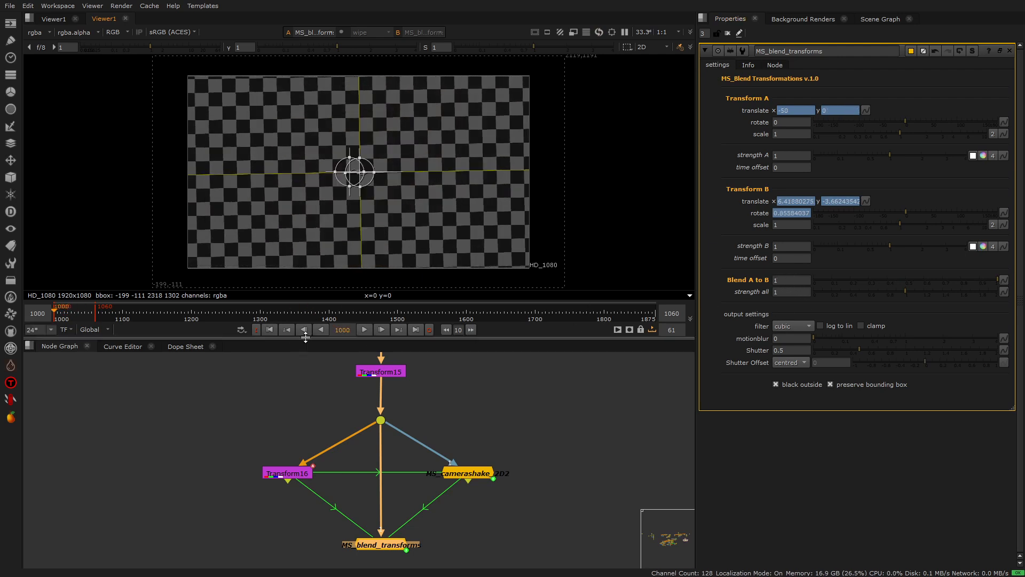
# Step: Keyframe Blend A to B at 1 on frame 1012 and at 0 on frame 1007
pyautogui.click(364, 330)
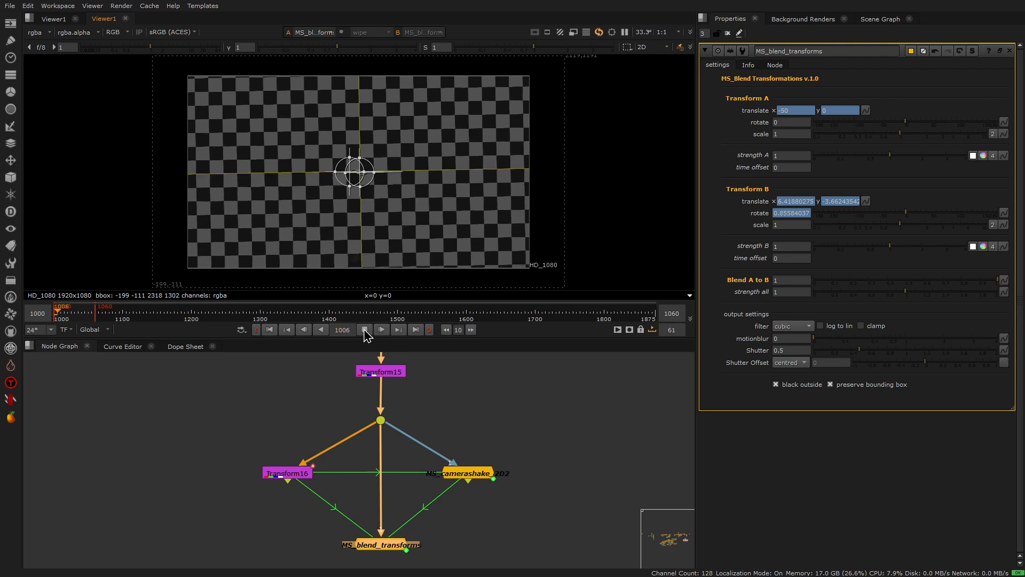
pyautogui.click(60, 315)
pyautogui.moveTo(60, 316); pyautogui.dragTo(63, 316)
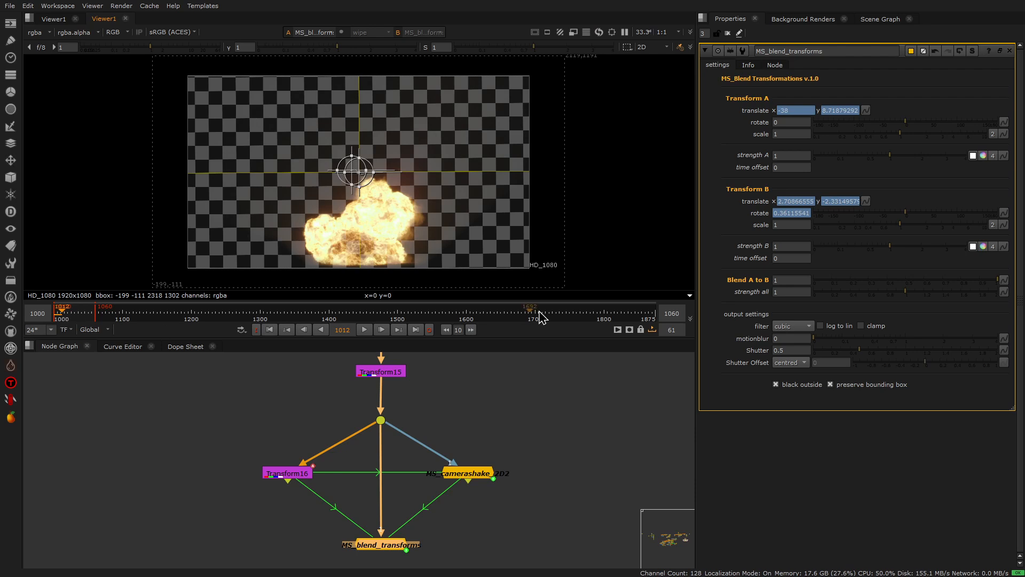
pyautogui.rightClick(791, 281)
pyautogui.click(797, 287)
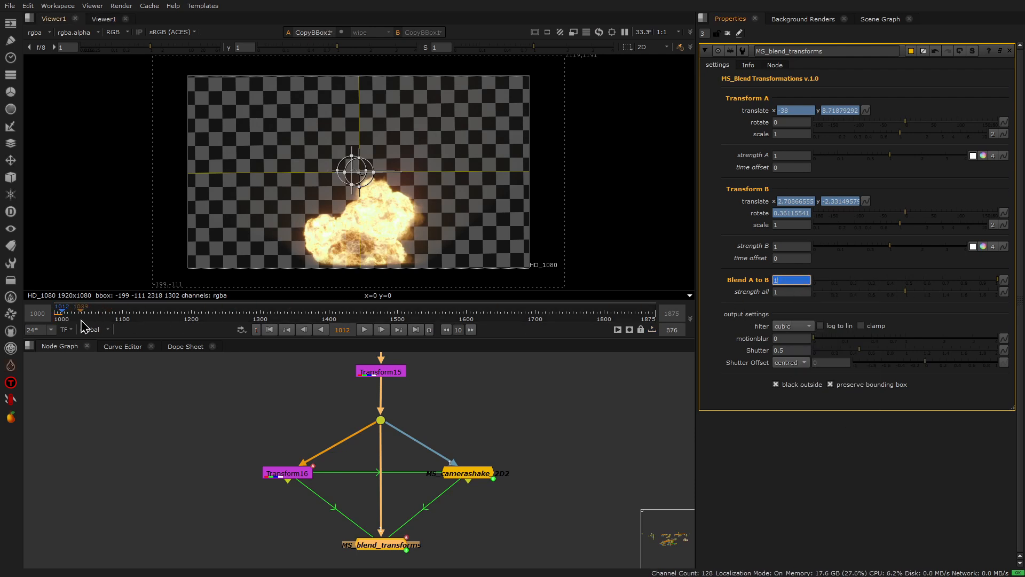
pyautogui.click(62, 315)
pyautogui.moveTo(62, 315); pyautogui.dragTo(62, 316)
pyautogui.write('0')
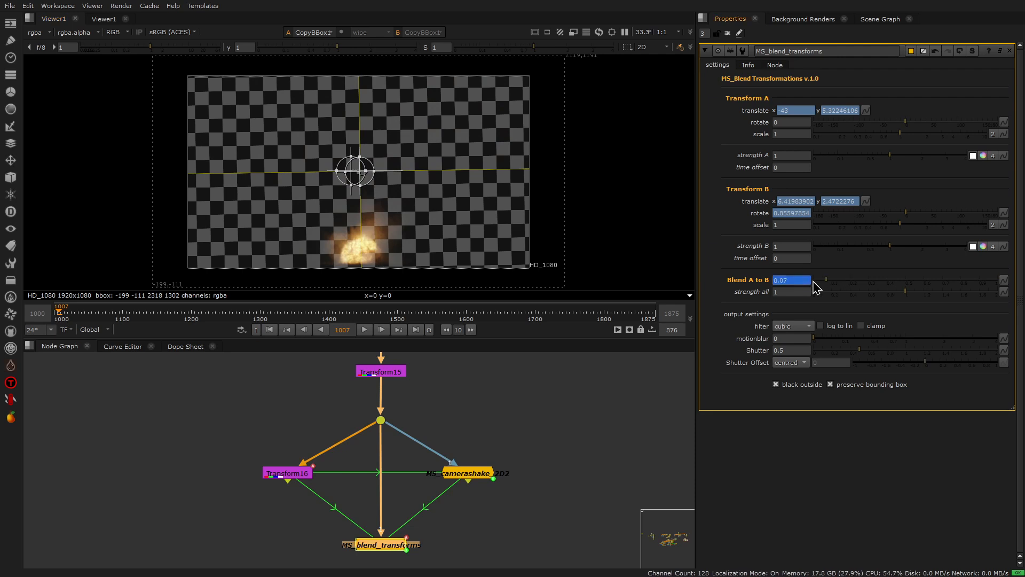
# Step: Play back the blend, keyframe Blend A to B at 1 on frame 1032 and at 0 on frame 1043
pyautogui.click(270, 329)
pyautogui.click(364, 330)
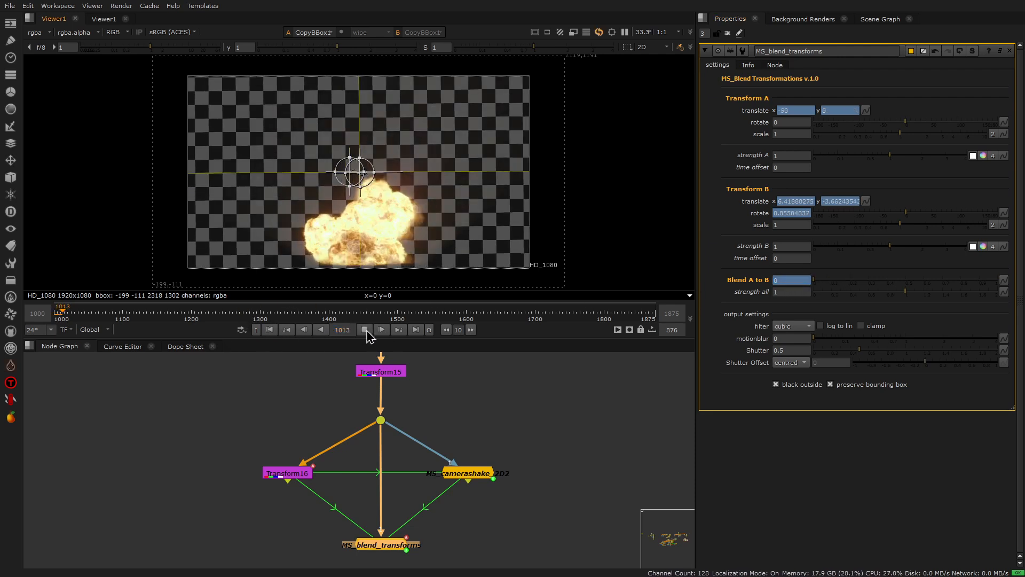
pyautogui.click(364, 329)
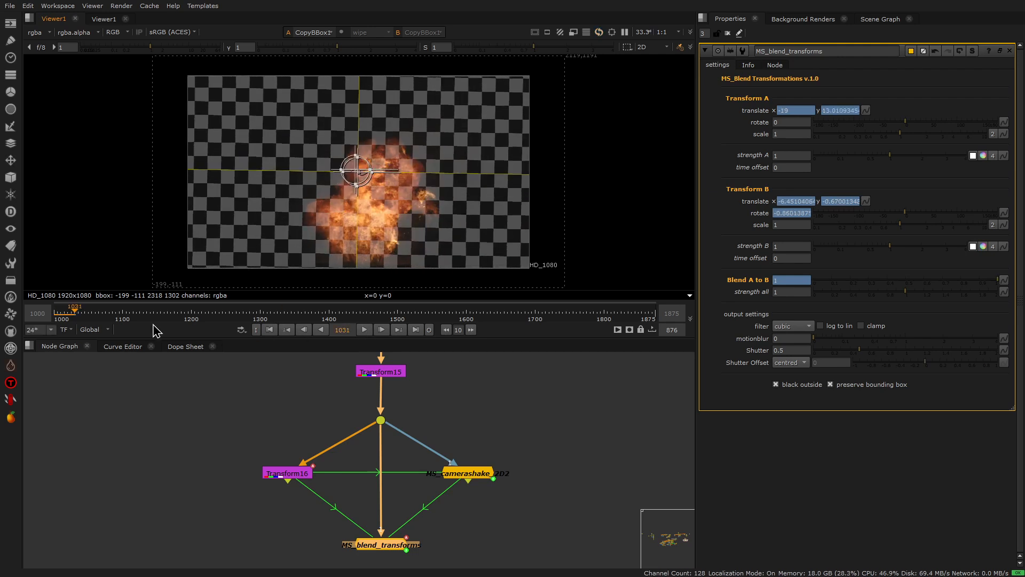
pyautogui.click(77, 314)
pyautogui.rightClick(781, 280)
pyautogui.click(795, 286)
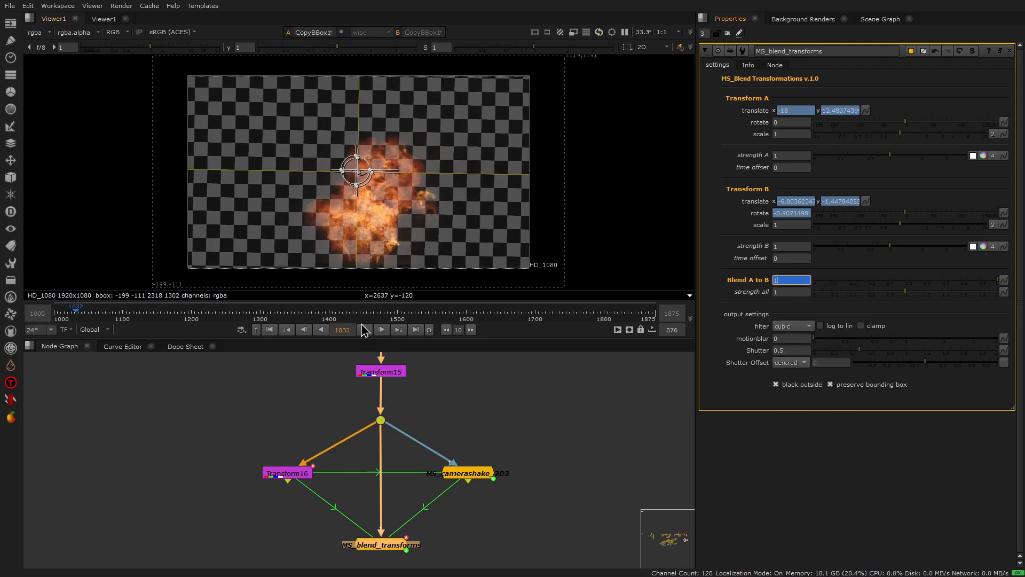
pyautogui.click(83, 314)
pyautogui.click(815, 282)
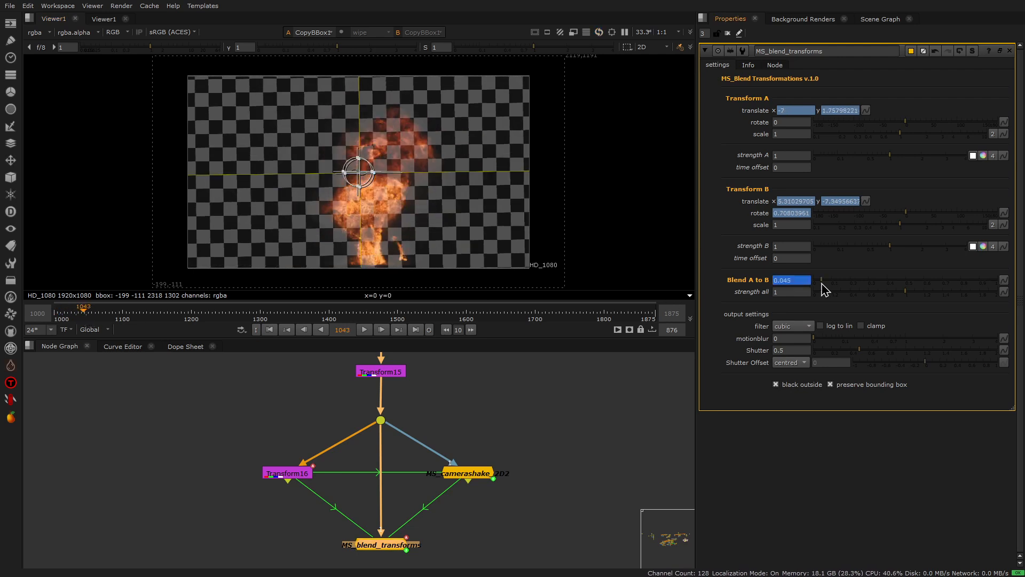
# Step: Play back the keyframed blend repeatedly from the first frame to review the shake around the explosion
pyautogui.click(271, 330)
pyautogui.click(364, 330)
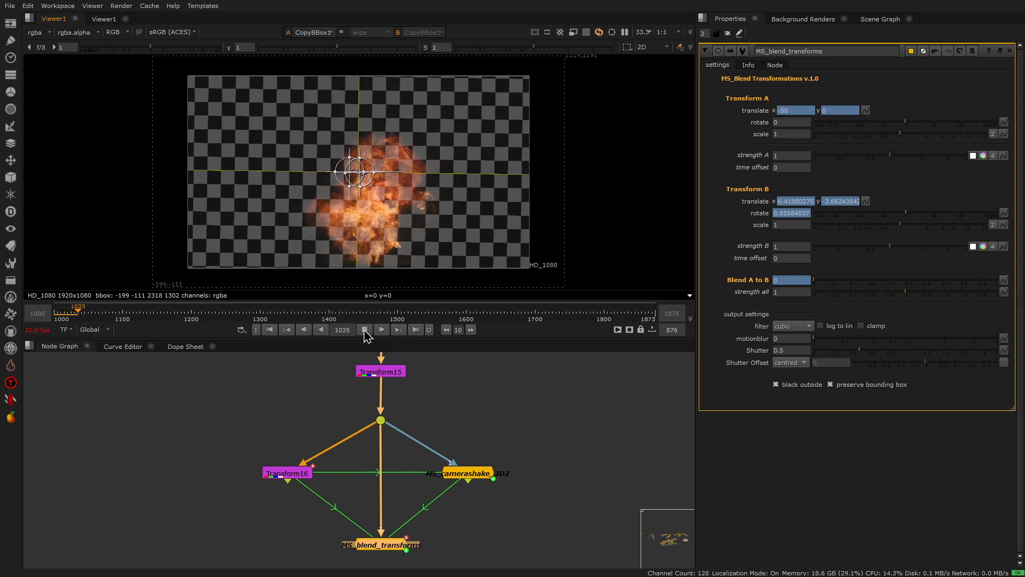
pyautogui.click(364, 329)
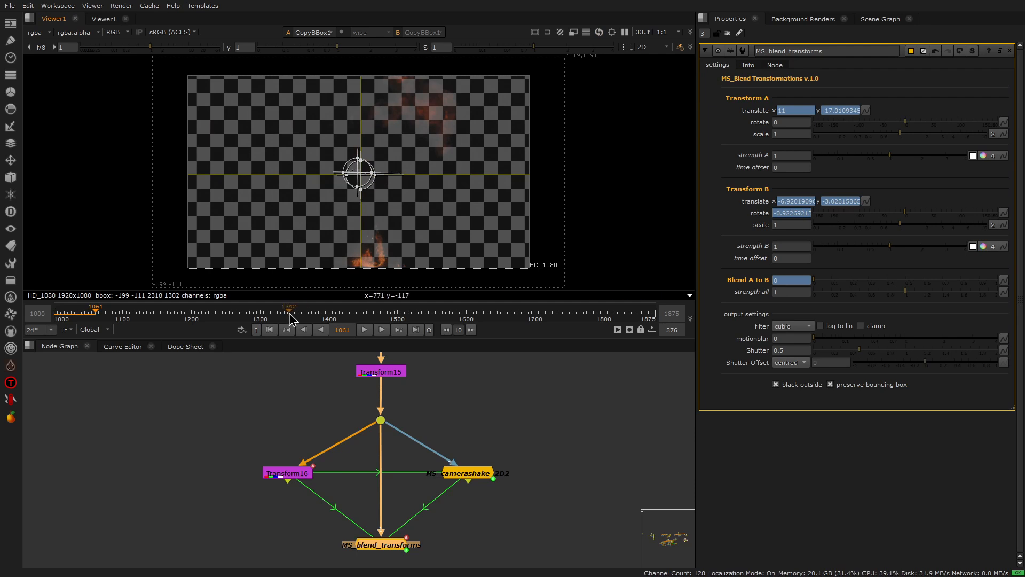
pyautogui.click(270, 329)
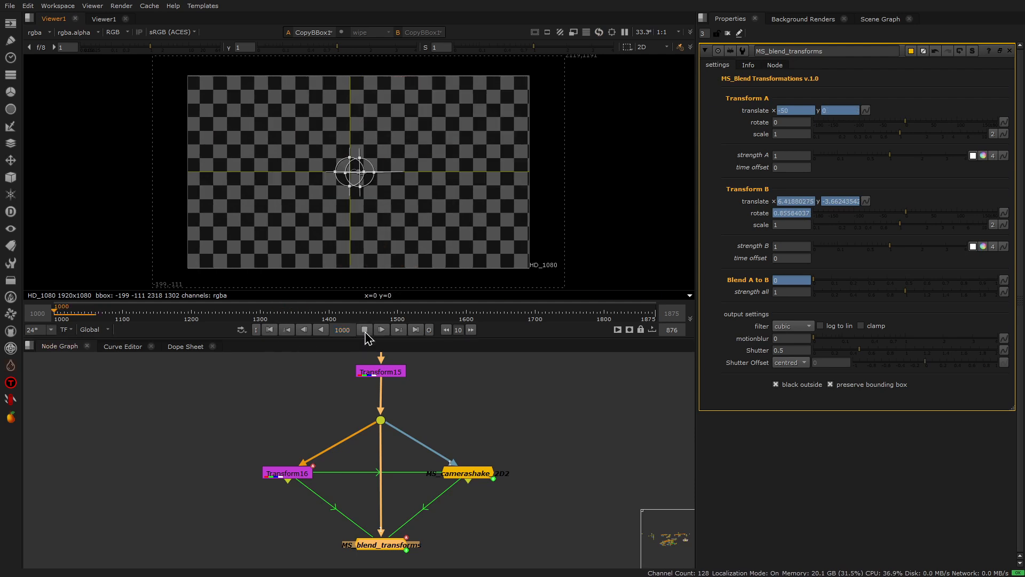
pyautogui.click(364, 329)
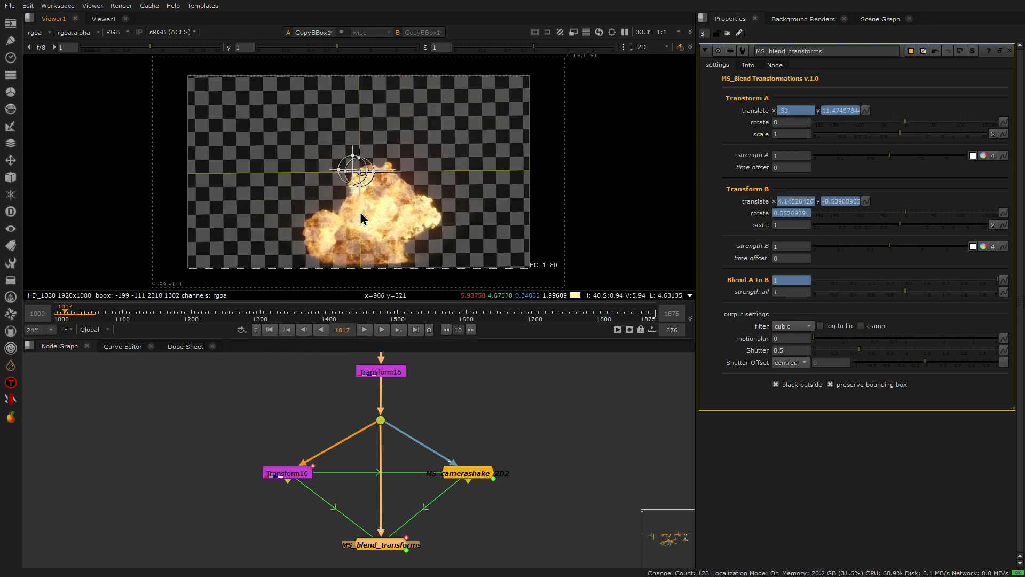
pyautogui.click(270, 329)
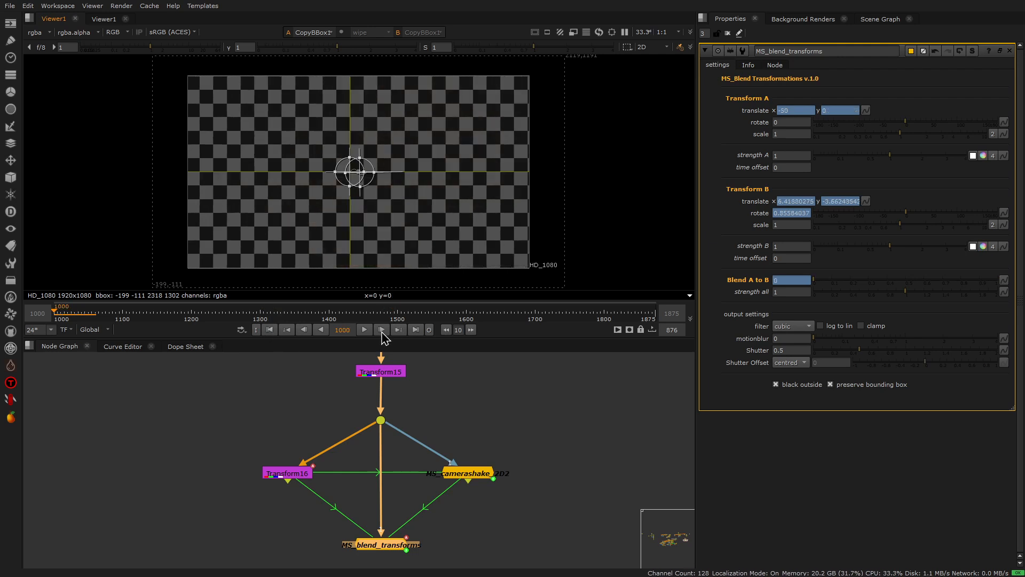
pyautogui.click(366, 330)
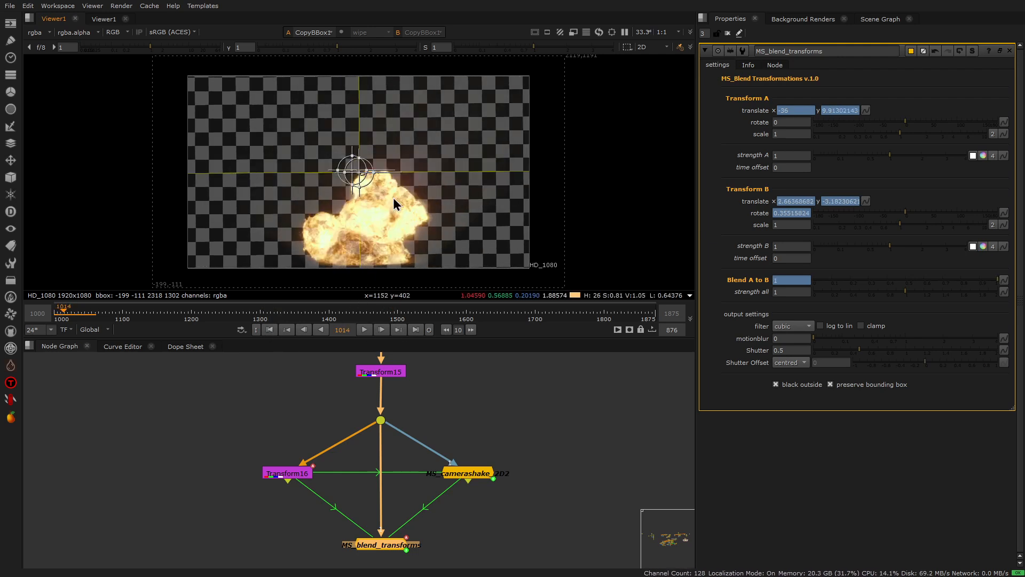
# Step: Move MS_blend_transforms' atob keyframe at frame 1012 to frame 1014 in the Dope Sheet
pyautogui.moveTo(59, 315); pyautogui.dragTo(64, 320)
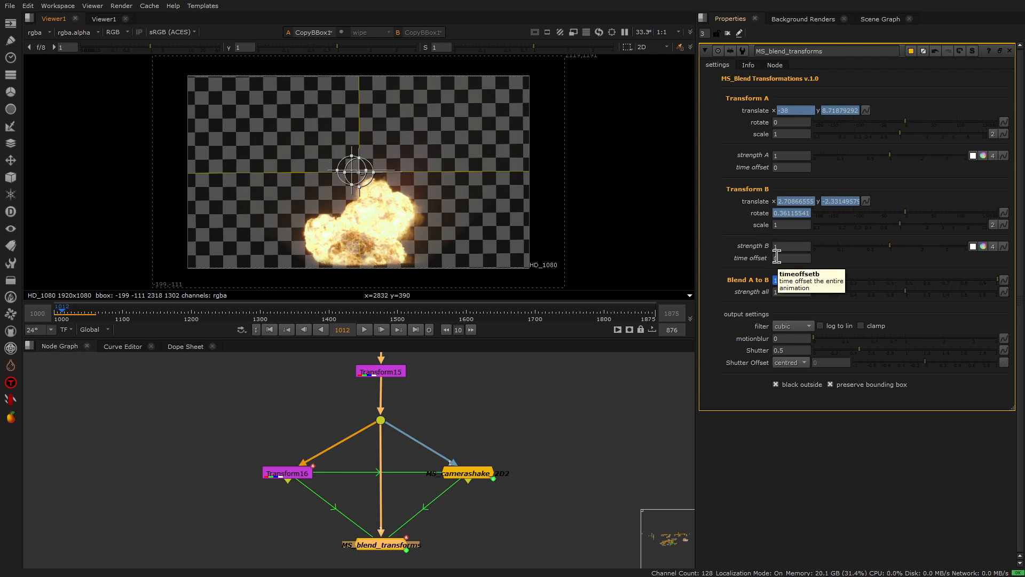
pyautogui.moveTo(63, 315); pyautogui.dragTo(63, 316)
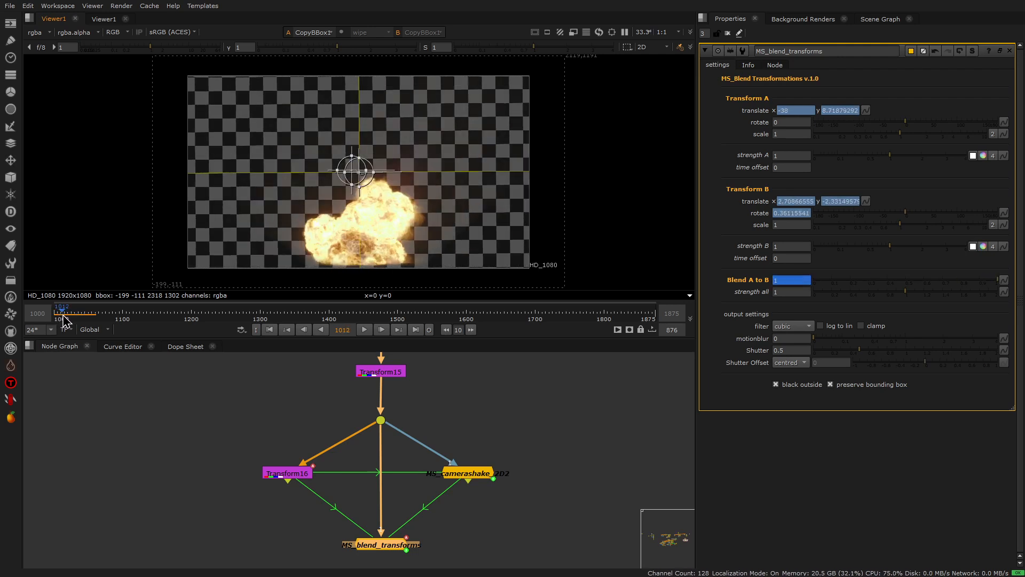
pyautogui.click(184, 347)
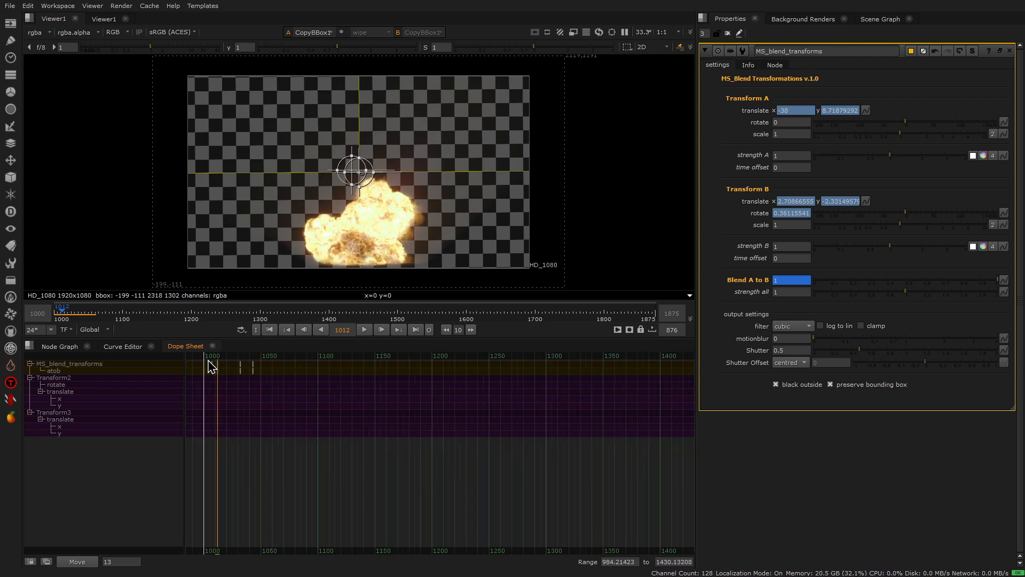
pyautogui.moveTo(223, 362); pyautogui.dragTo(227, 362)
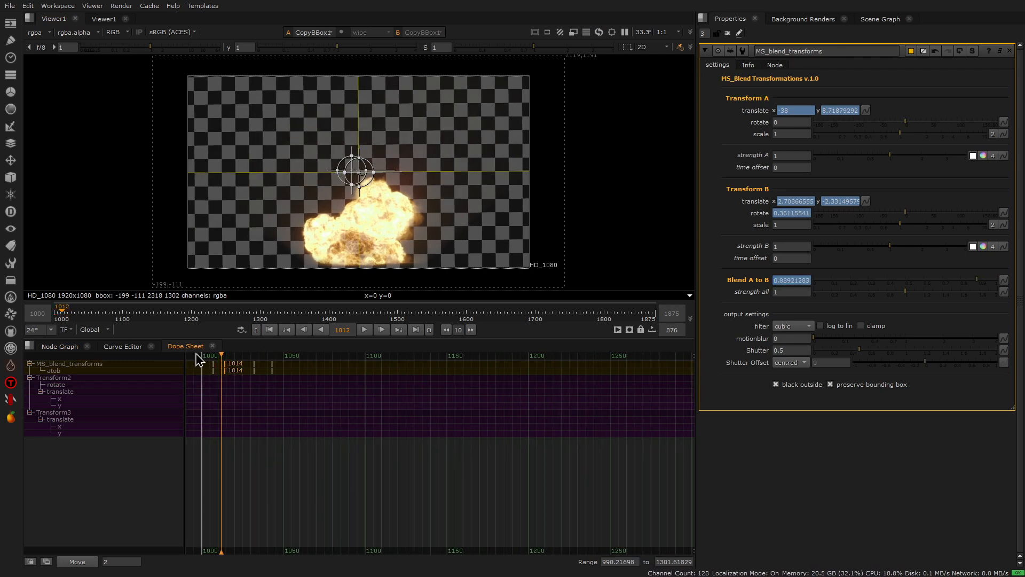
# Step: Play back the retimed blend, step back through the frames before the 1014 keyframe and return to that keyframe
pyautogui.click(210, 356)
pyautogui.click(368, 330)
pyautogui.click(367, 330)
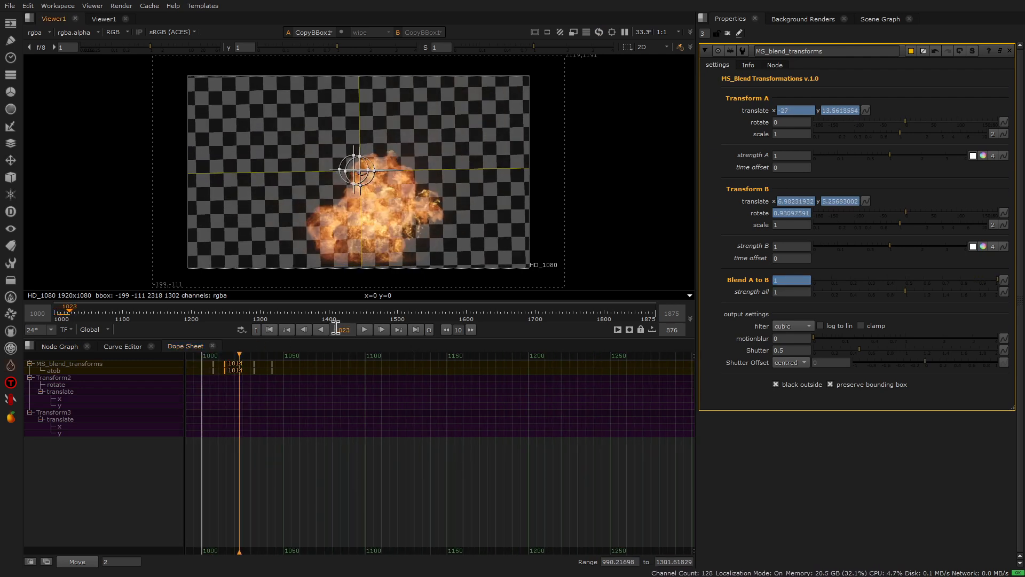
pyautogui.click(288, 330)
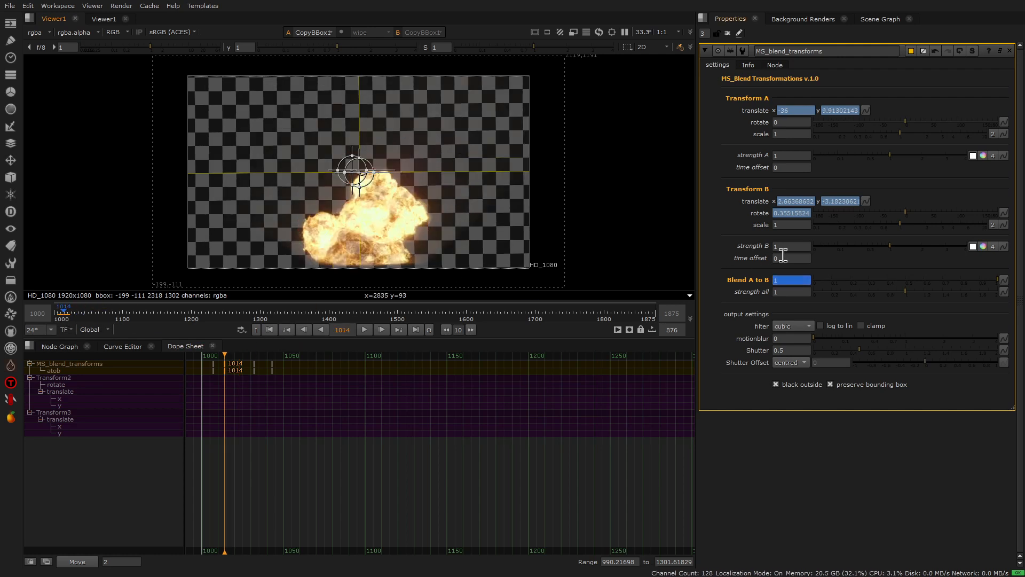
pyautogui.click(303, 329)
pyautogui.click(303, 329)
pyautogui.click(302, 329)
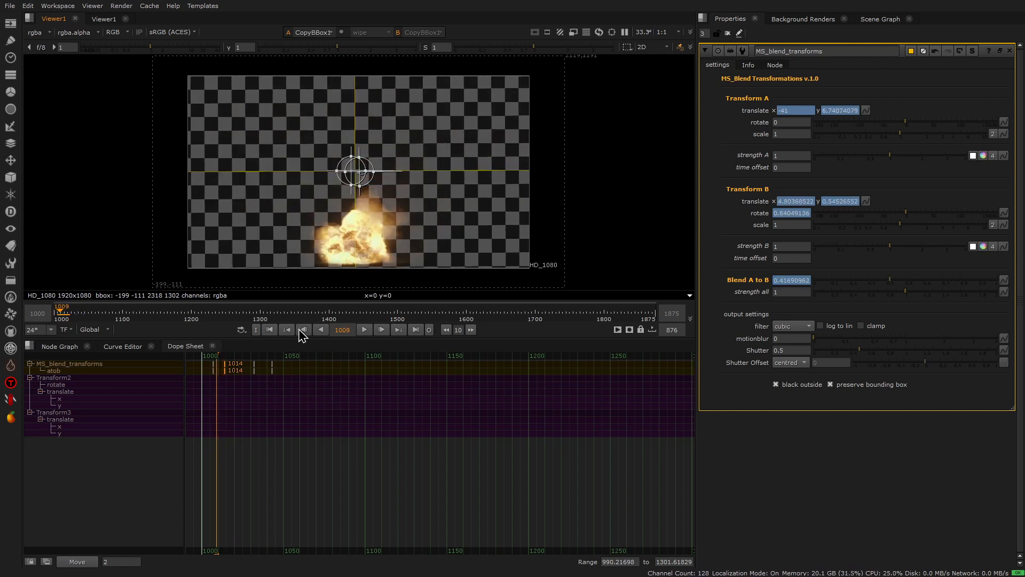
pyautogui.click(398, 330)
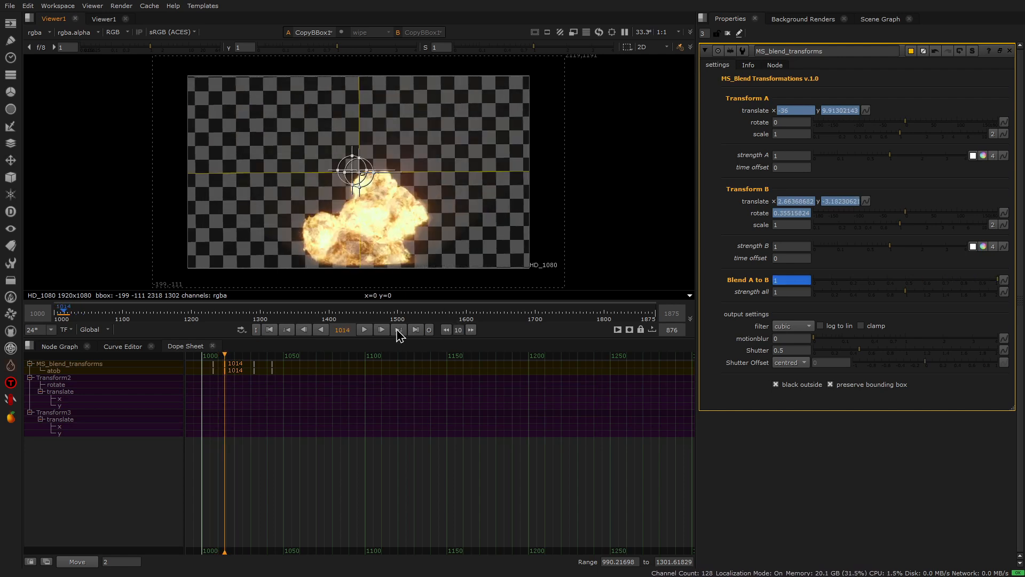
# Step: Try several time offsets for Transform B in MS_blend_transforms and settle on 34
pyautogui.click(778, 258)
pyautogui.write('17')
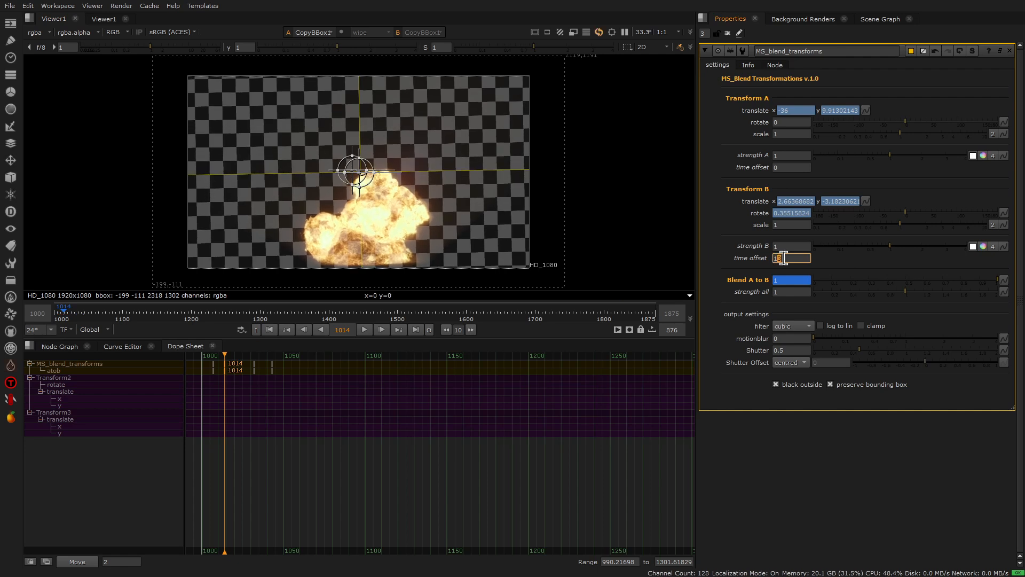
pyautogui.press('Up')
pyautogui.press('Up')
pyautogui.press('Up')
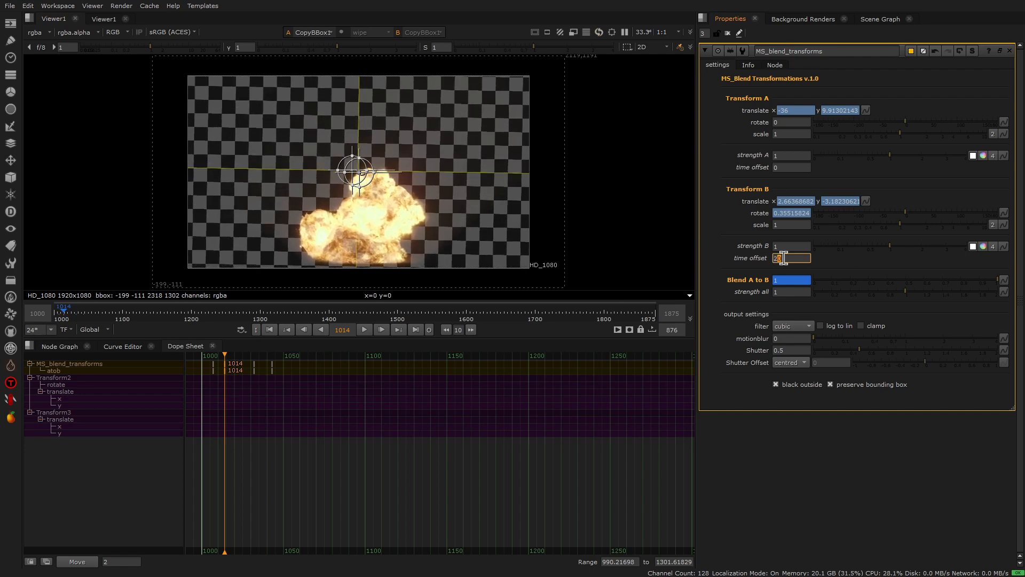
pyautogui.press('Down')
pyautogui.press('Down')
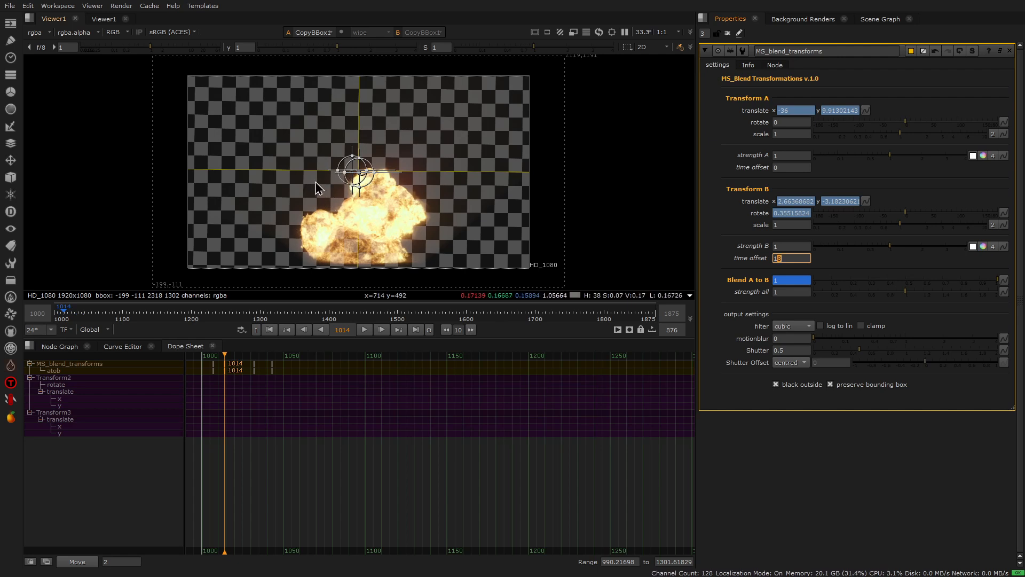
pyautogui.scroll(13, 786, 259)
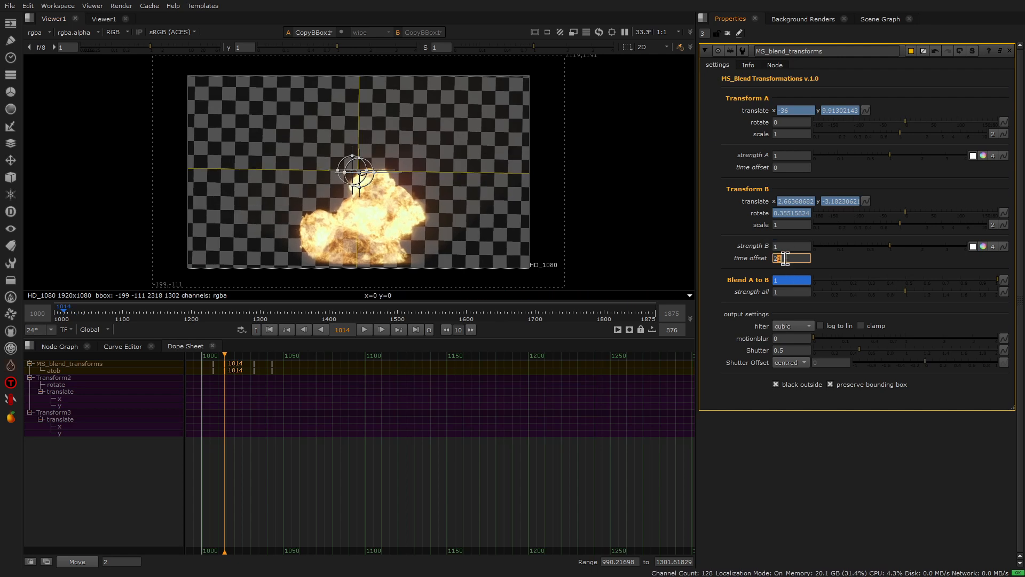
pyautogui.scroll(7, 786, 259)
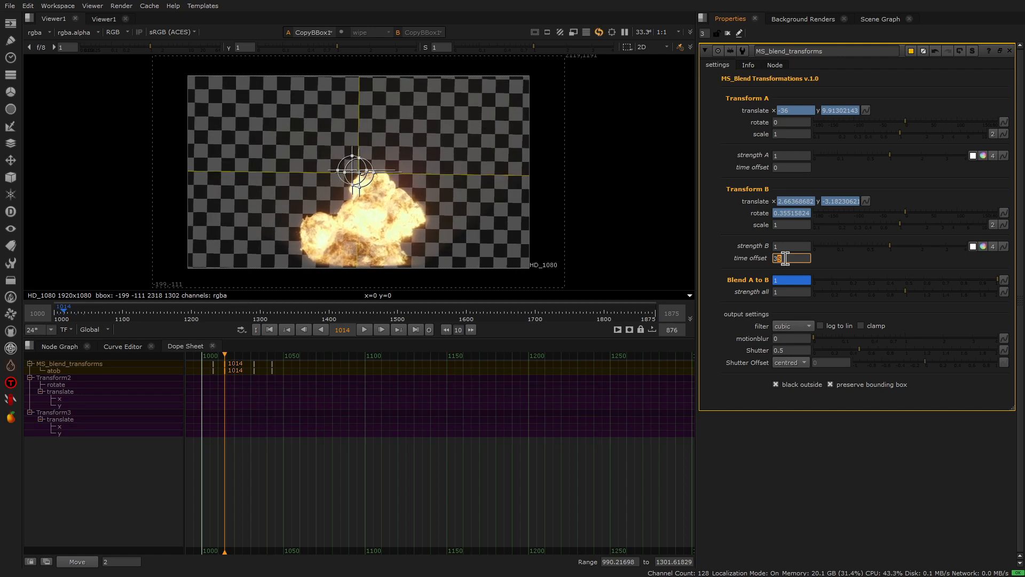
pyautogui.scroll(-3, 786, 259)
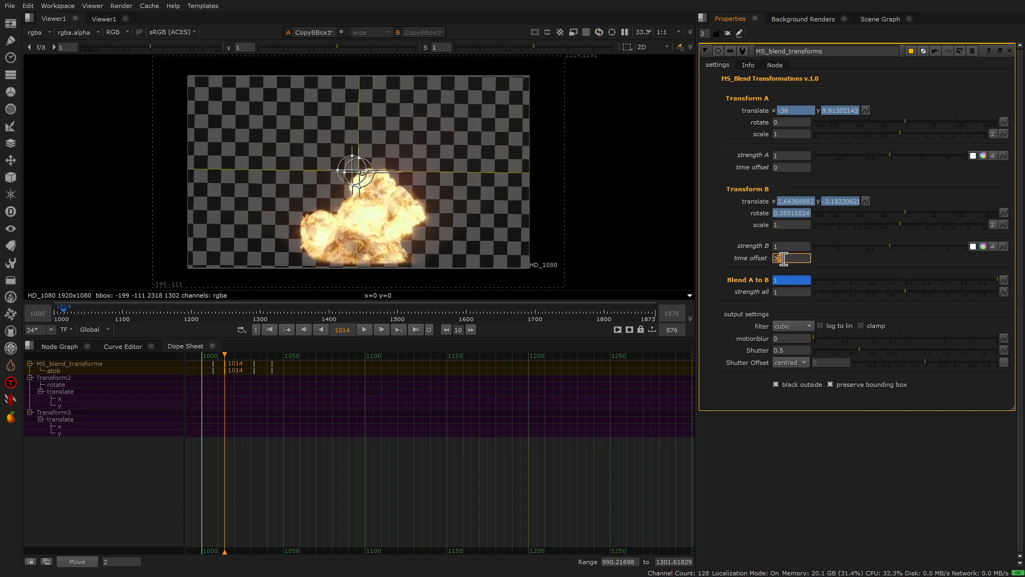
pyautogui.scroll(-2, 783, 258)
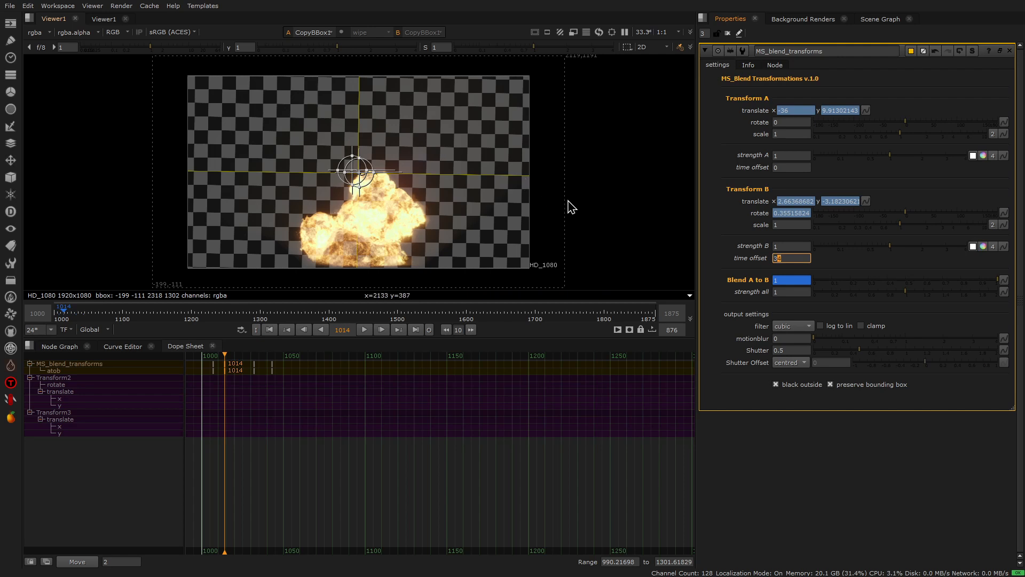
pyautogui.click(720, 223)
# Step: Keyframe MS_blend_transforms' strength all at 0 on frame 1007
pyautogui.moveTo(225, 357); pyautogui.dragTo(214, 357)
pyautogui.click(784, 292)
pyautogui.write('0')
pyautogui.rightClick(788, 293)
pyautogui.click(810, 299)
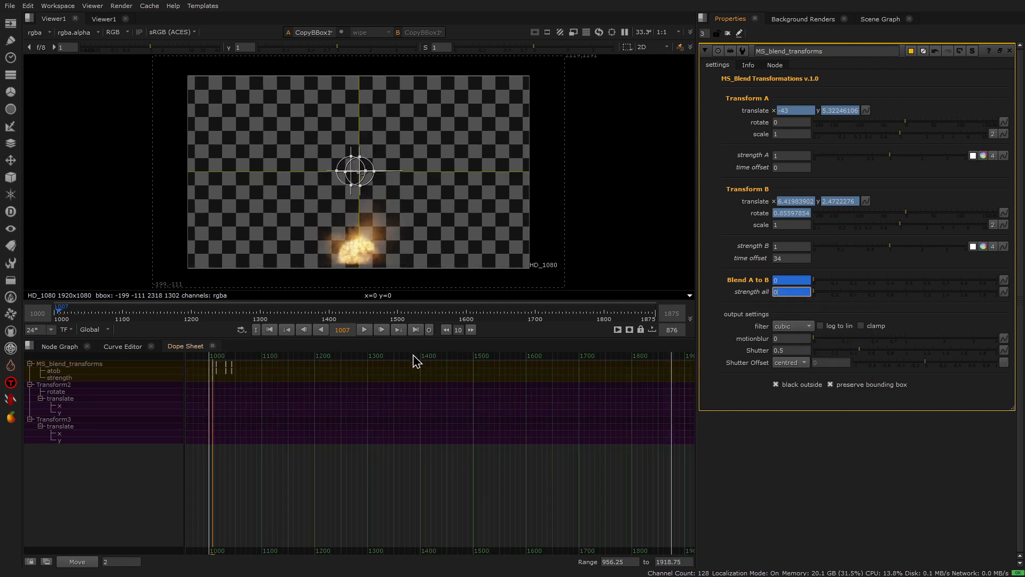
# Step: Advance past the 1014 keyframe to frame 1017 and keyframe strength all at 2
pyautogui.click(396, 331)
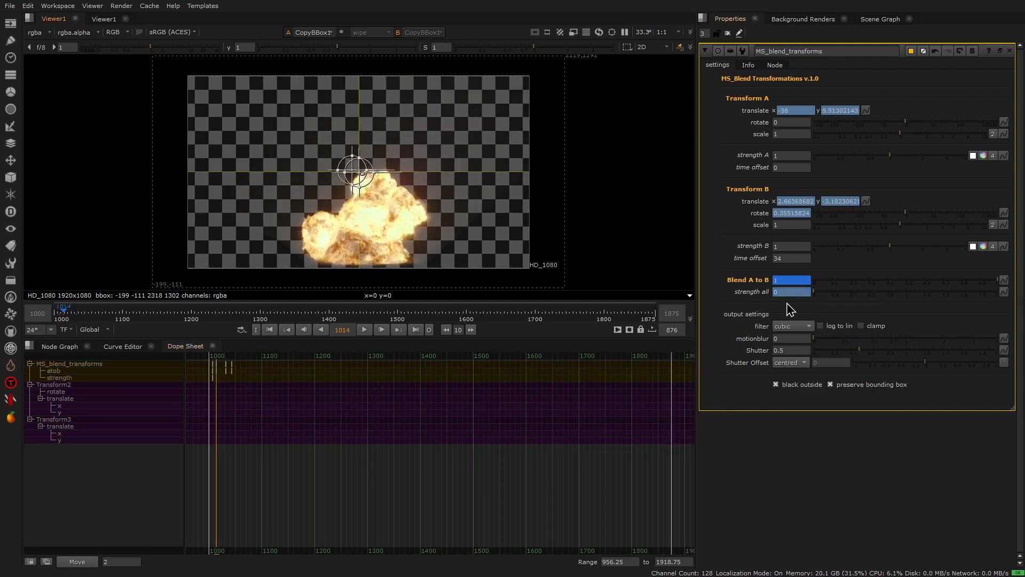
pyautogui.click(382, 330)
pyautogui.click(382, 330)
pyautogui.click(383, 329)
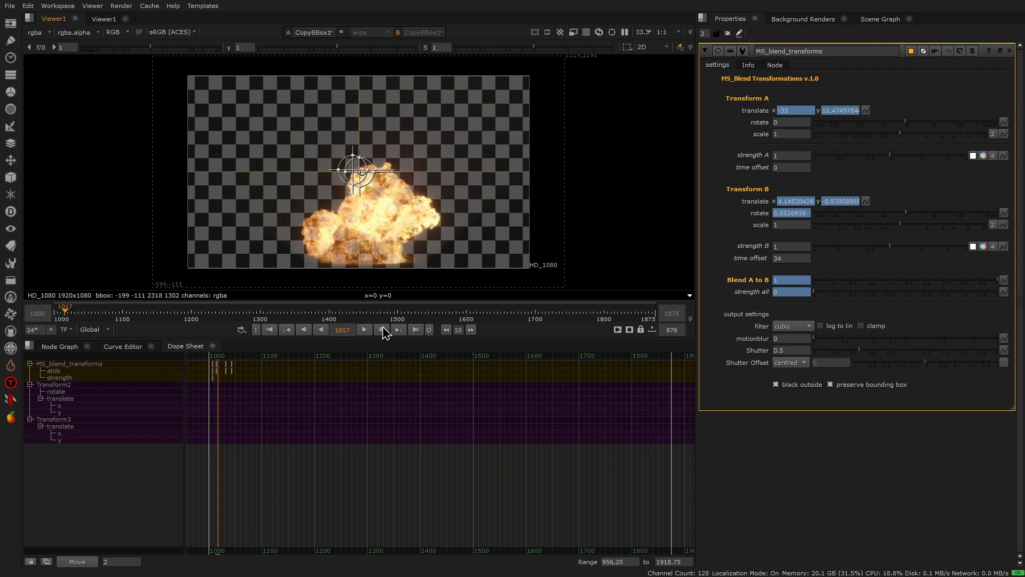
pyautogui.moveTo(816, 292); pyautogui.dragTo(1011, 293)
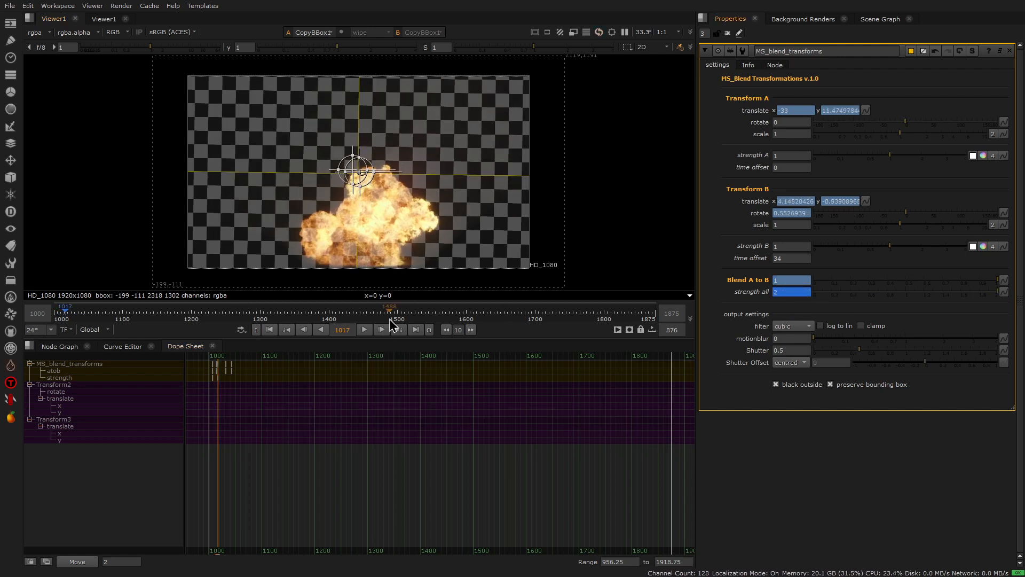
# Step: Play back the strength ramp repeatedly from the first frame, with the viewer overlay hidden, to review the explosion shake
pyautogui.click(269, 330)
pyautogui.click(365, 329)
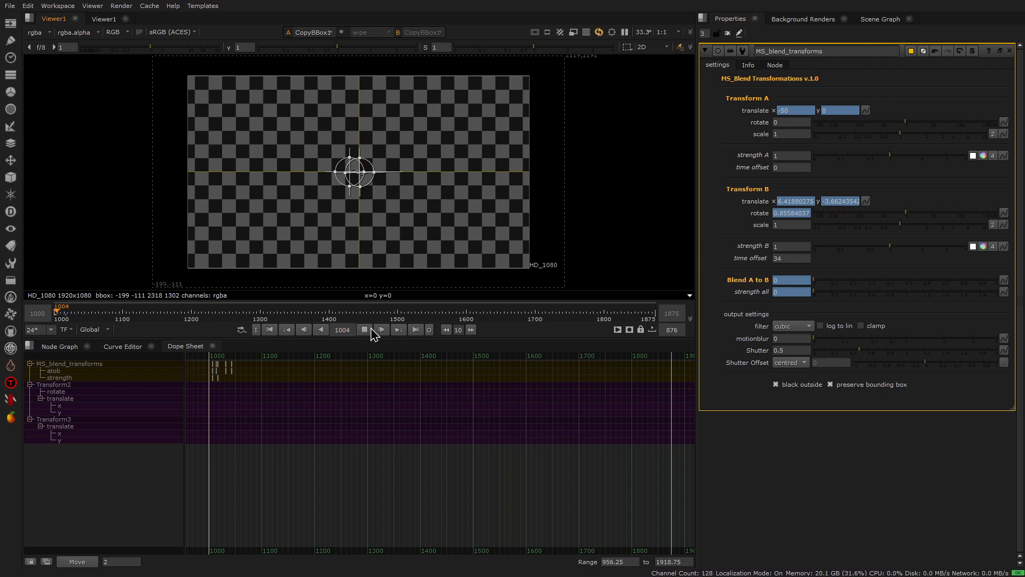
pyautogui.click(268, 330)
pyautogui.press('o')
pyautogui.click(363, 331)
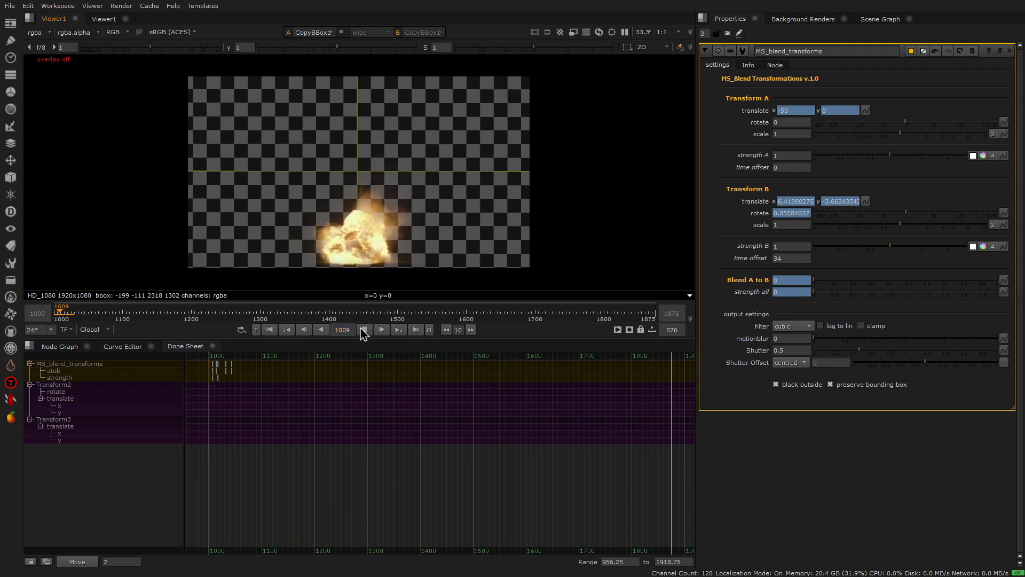
pyautogui.click(363, 331)
pyautogui.click(277, 330)
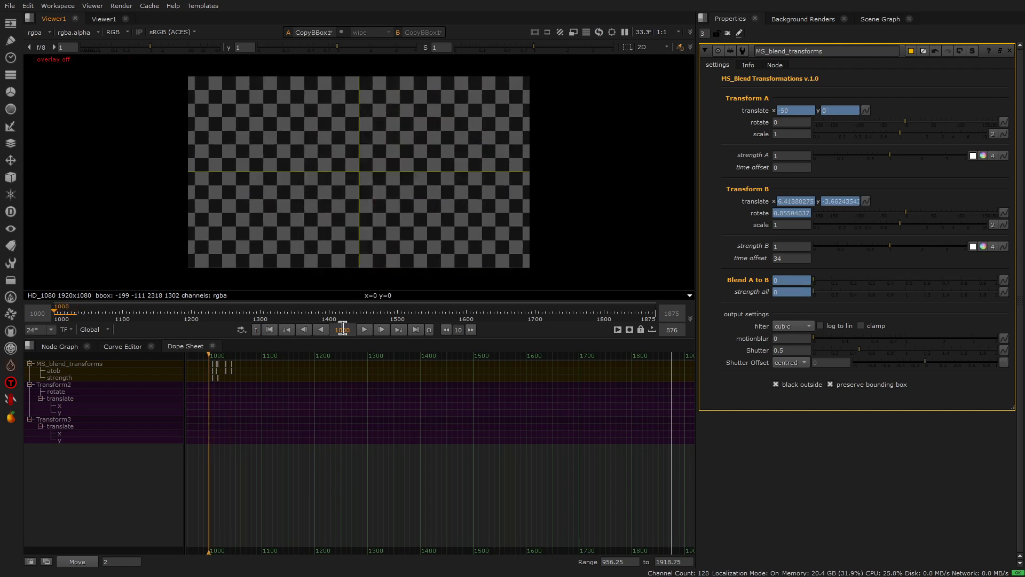
pyautogui.click(364, 331)
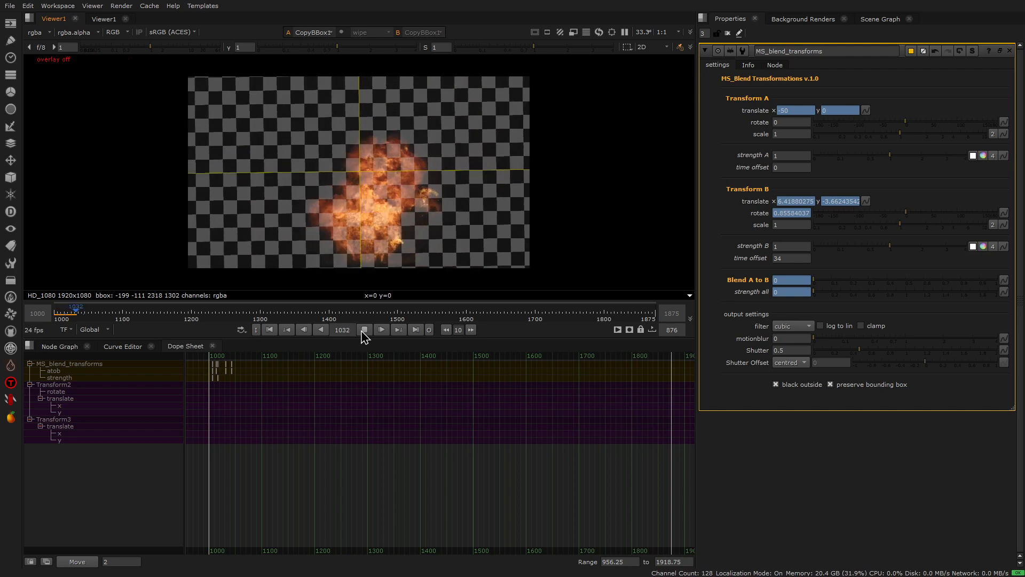
pyautogui.click(363, 330)
# Step: Remove the atob keyframe at frame 1032 in the Dope Sheet and play back the longer blend falloff from the first frame
pyautogui.moveTo(231, 355)
pyautogui.mouseDown()
pyautogui.moveTo(222, 354)
pyautogui.moveTo(235, 383)
pyautogui.mouseUp()
pyautogui.click(365, 330)
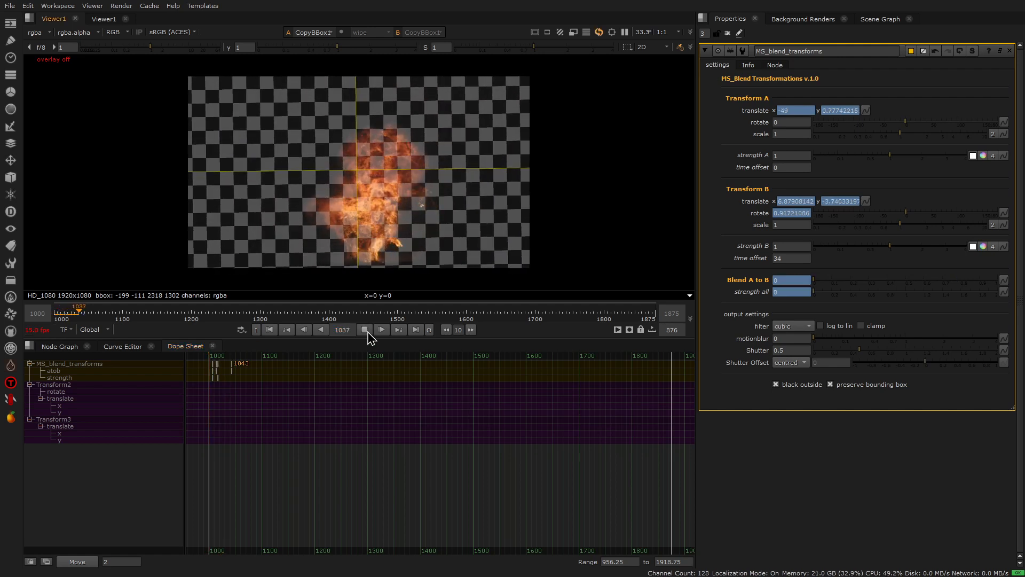
pyautogui.click(365, 330)
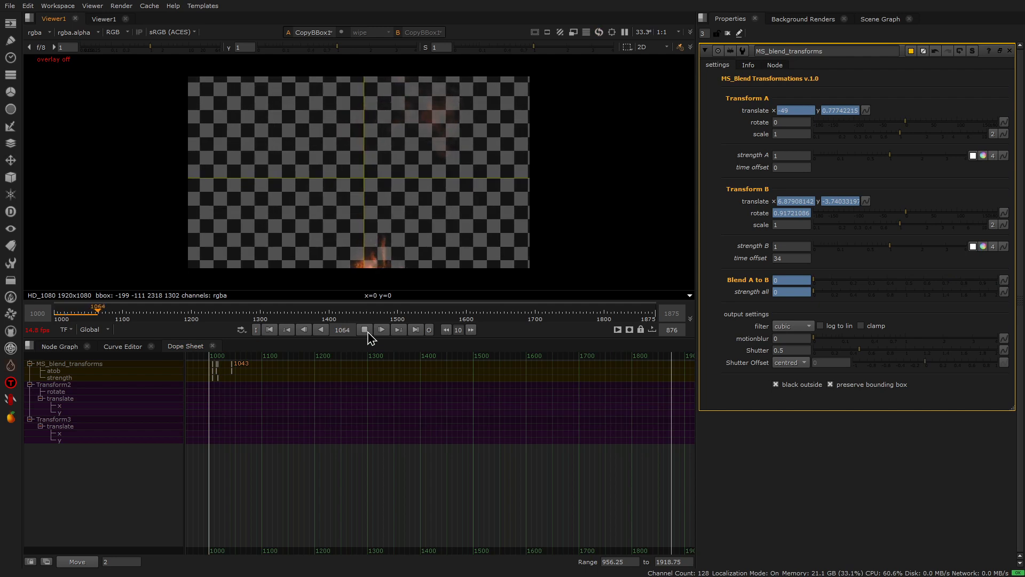
pyautogui.click(269, 331)
pyautogui.click(365, 335)
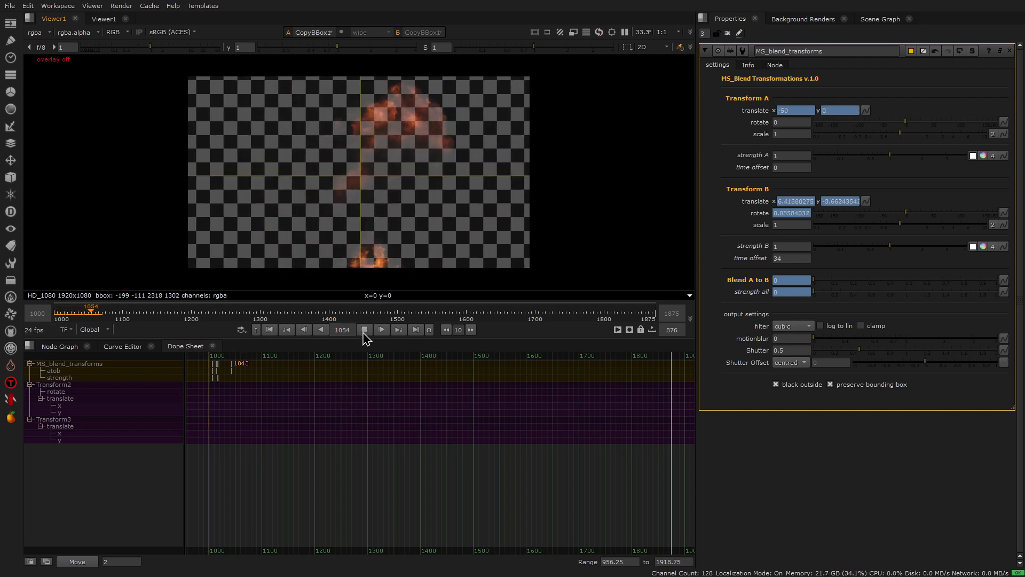
pyautogui.click(365, 330)
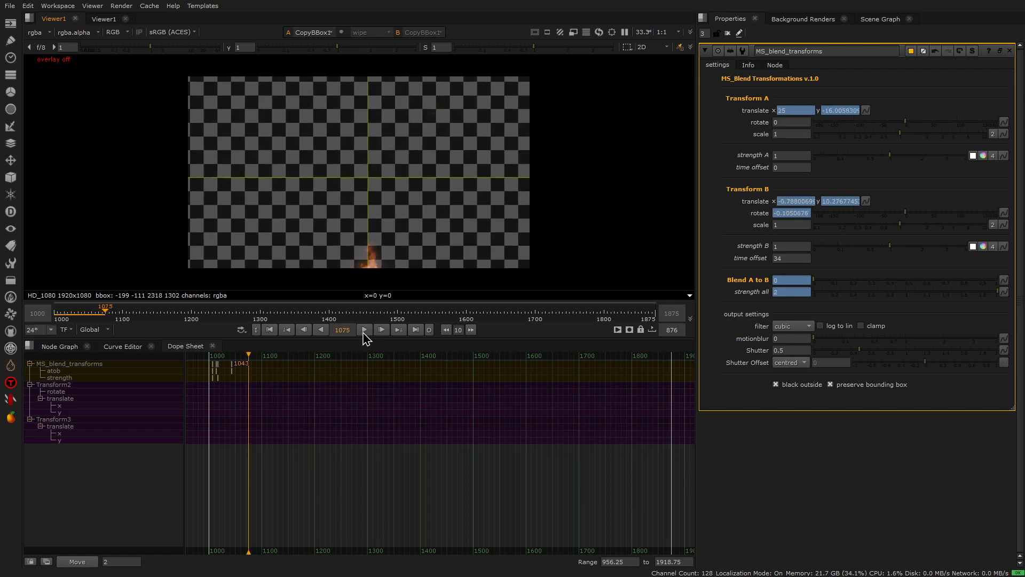
# Step: Return to the node graph and turn the viewer overlay back on
pyautogui.click(58, 347)
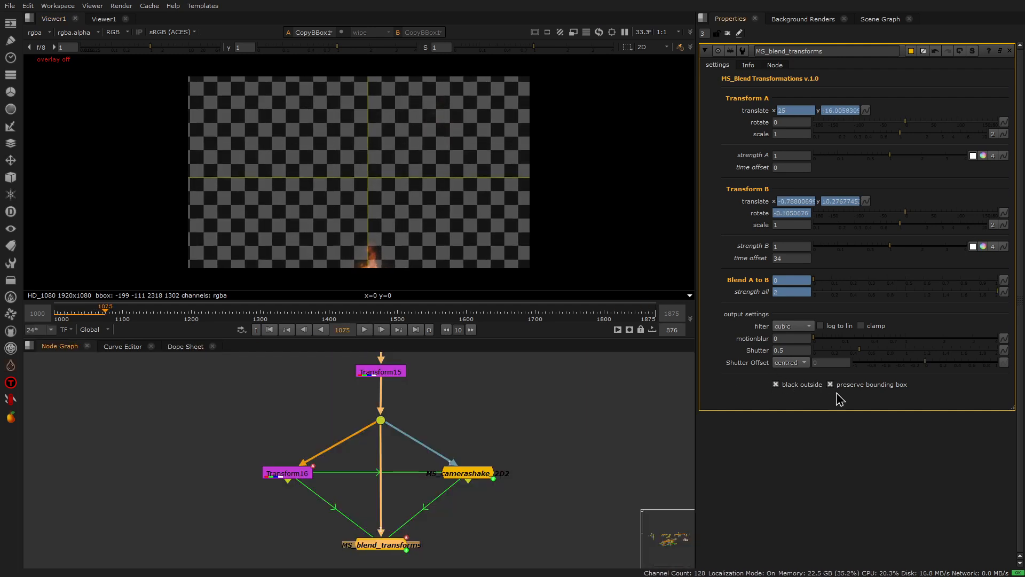
pyautogui.rightClick(467, 225)
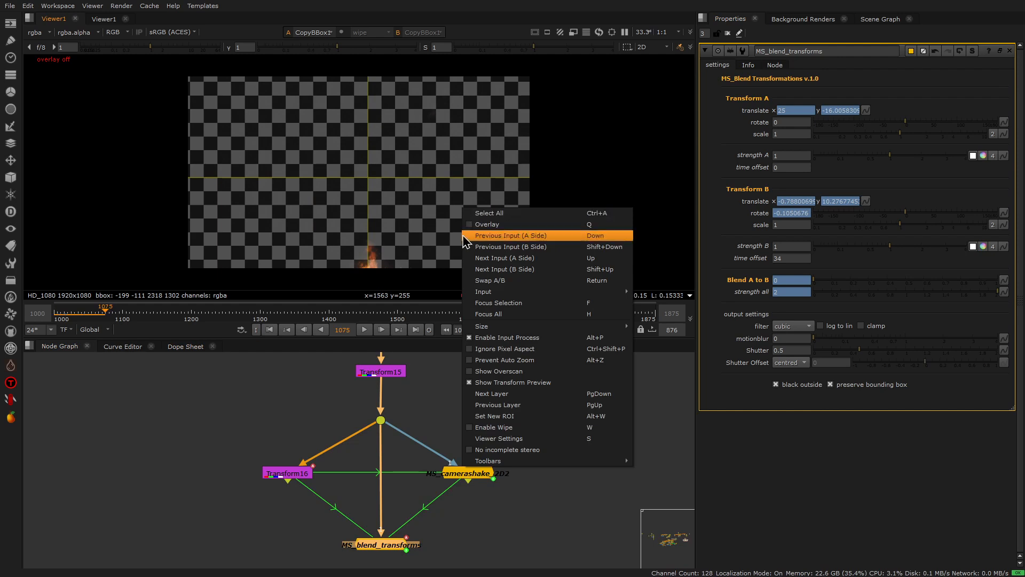
pyautogui.click(473, 227)
pyautogui.press('o')
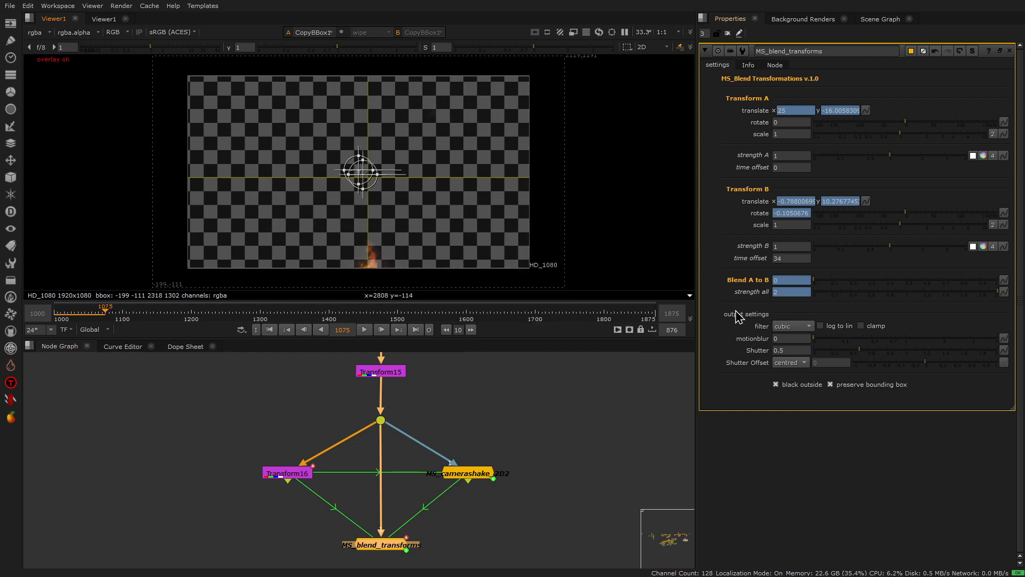
pyautogui.click(837, 386)
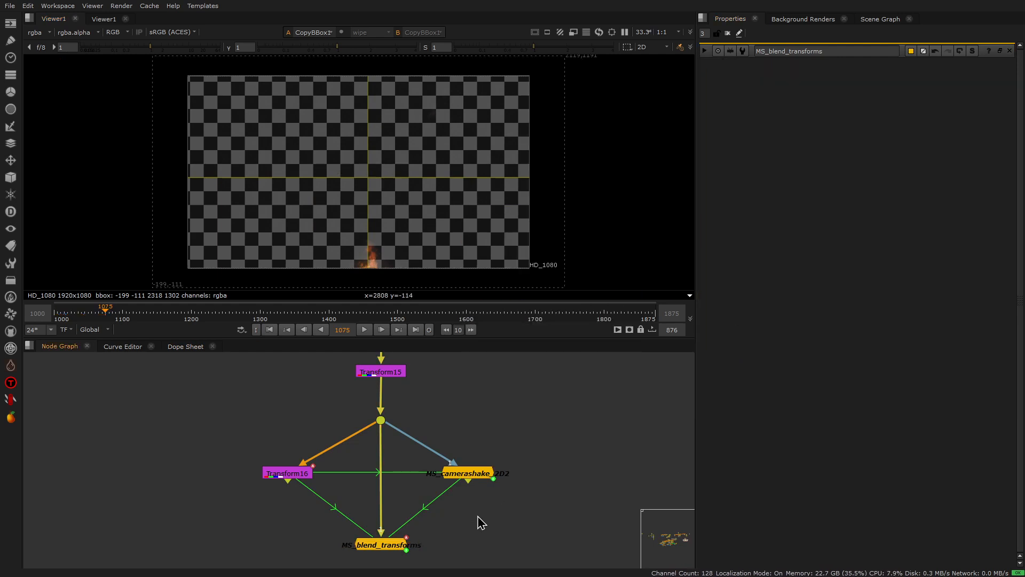
# Step: Compare MS_blend_transforms with Transform15 in the second viewer, ending on MS_blend_transforms with its properties open
pyautogui.press('1')
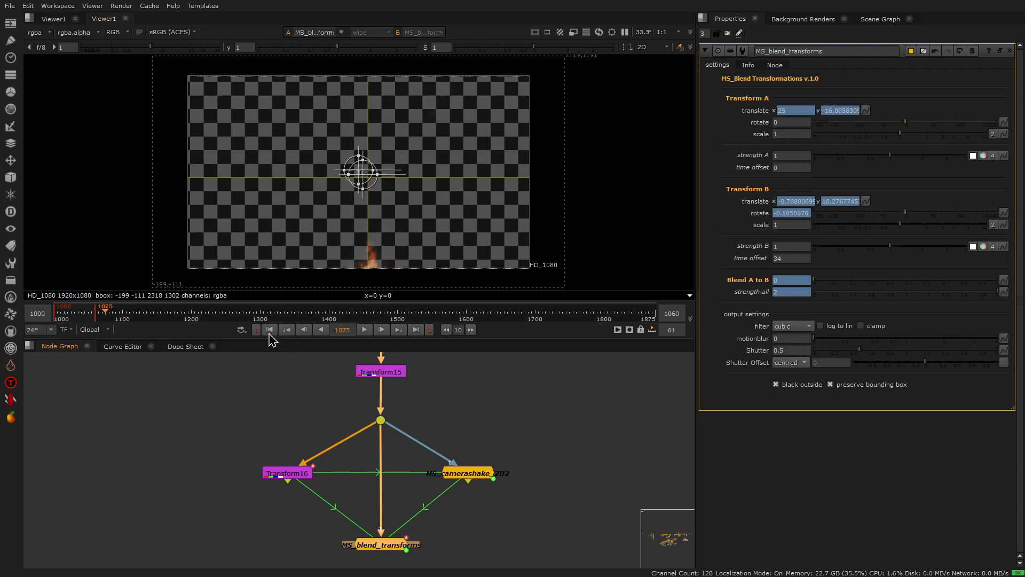
pyautogui.click(395, 372)
pyautogui.press('1')
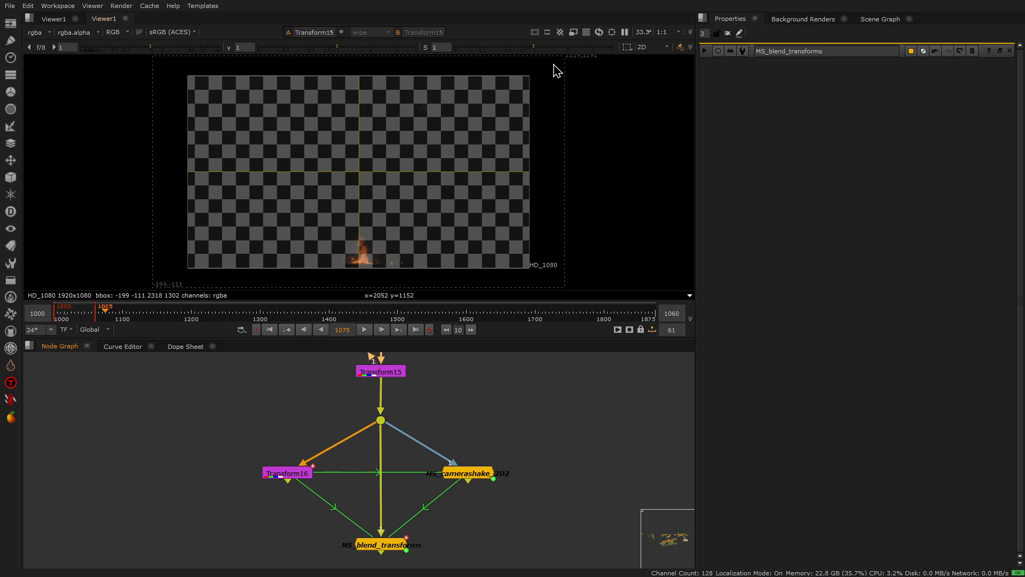
pyautogui.click(385, 548)
pyautogui.press('1')
pyautogui.doubleClick(384, 547)
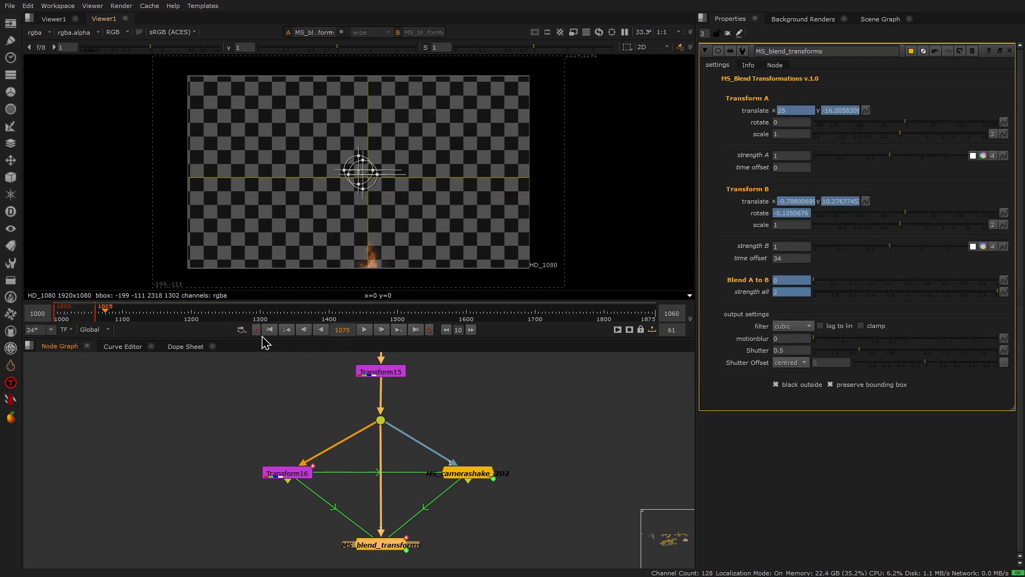
# Step: Play back MS_blend_transforms repeatedly from frame 1000 to review the blended camera shake
pyautogui.click(270, 330)
pyautogui.click(365, 329)
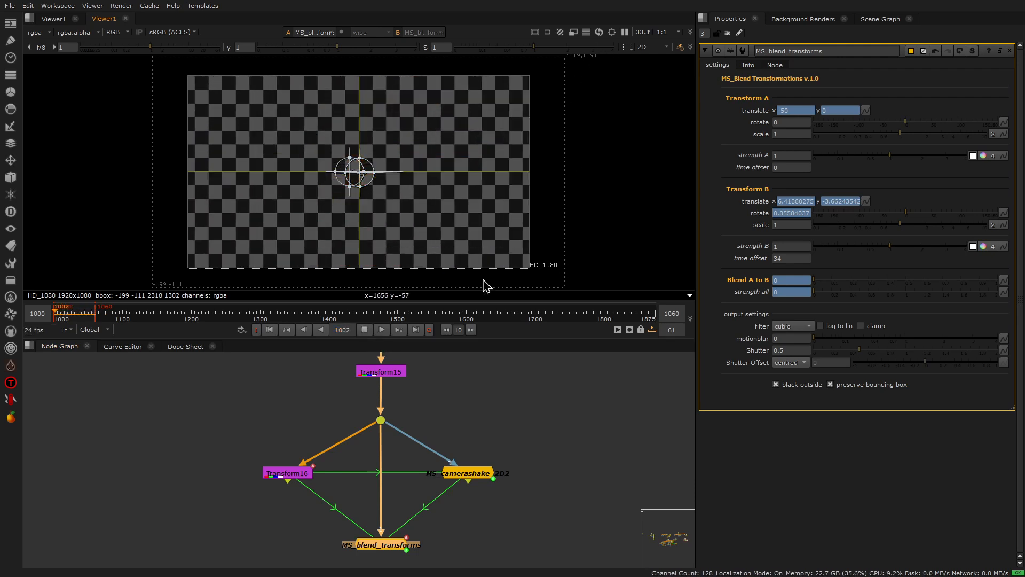
pyautogui.click(364, 329)
pyautogui.click(270, 330)
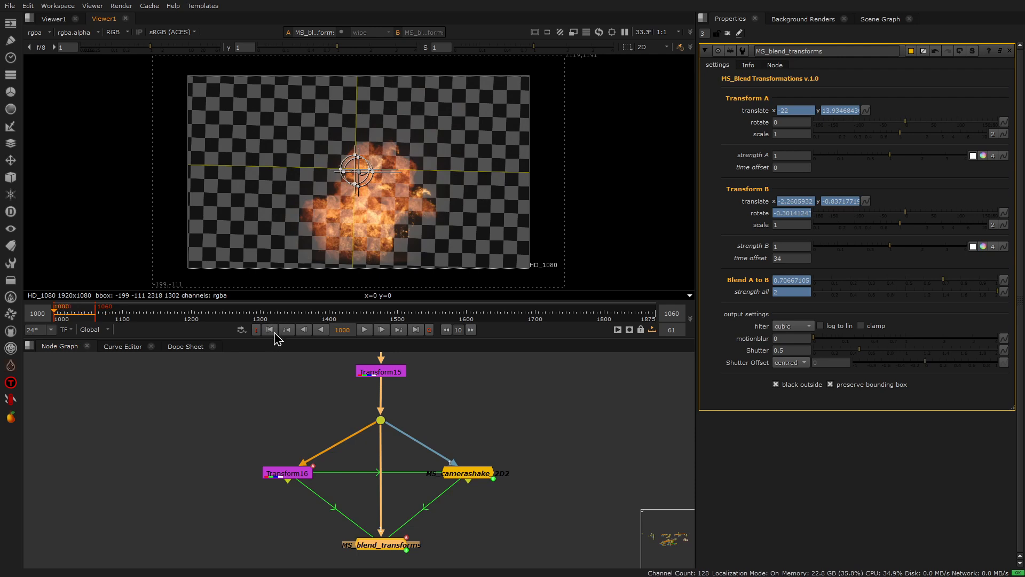
pyautogui.click(364, 329)
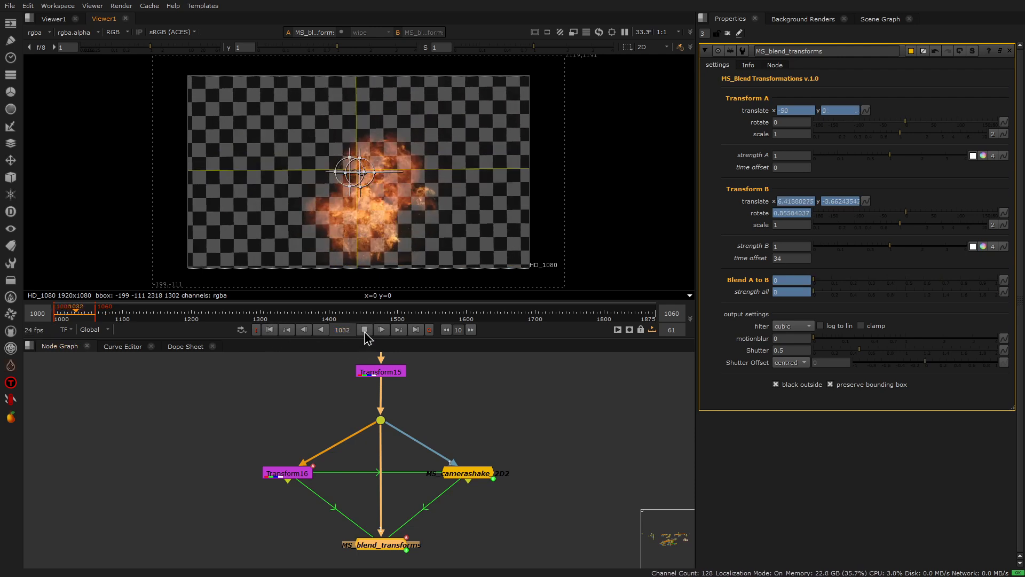
pyautogui.click(365, 329)
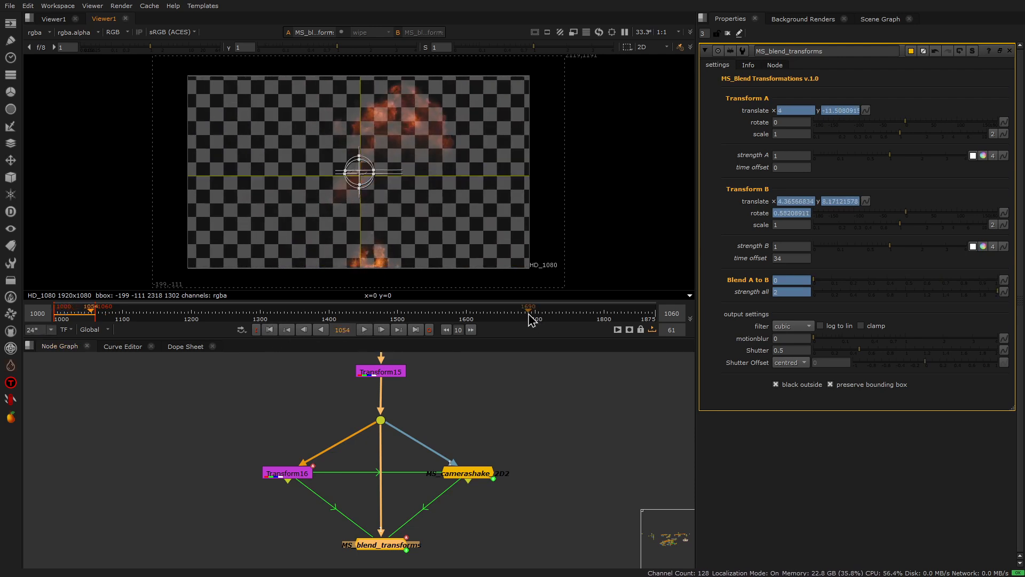